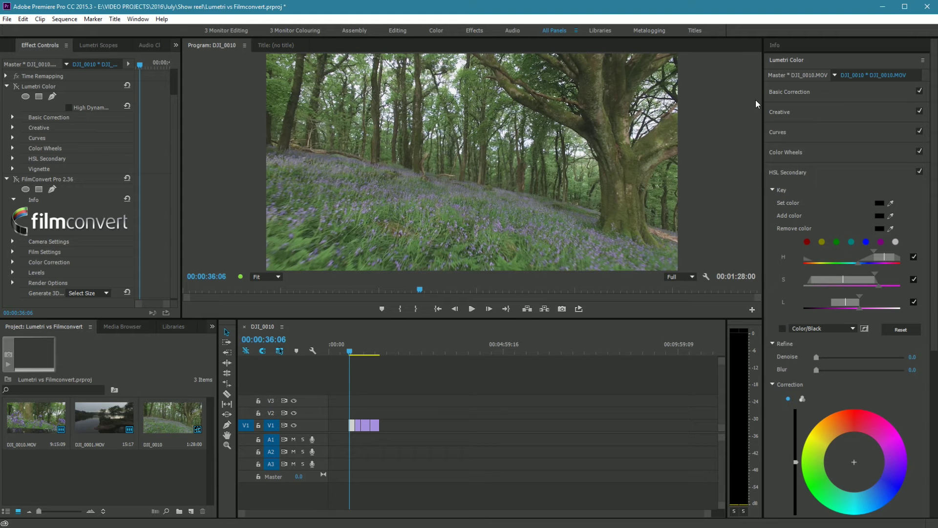
Warm DJI_0010 to Temperature 30.7 and lower Exposure to -0.3, comparing against the bypassed grade
left_click(815, 92)
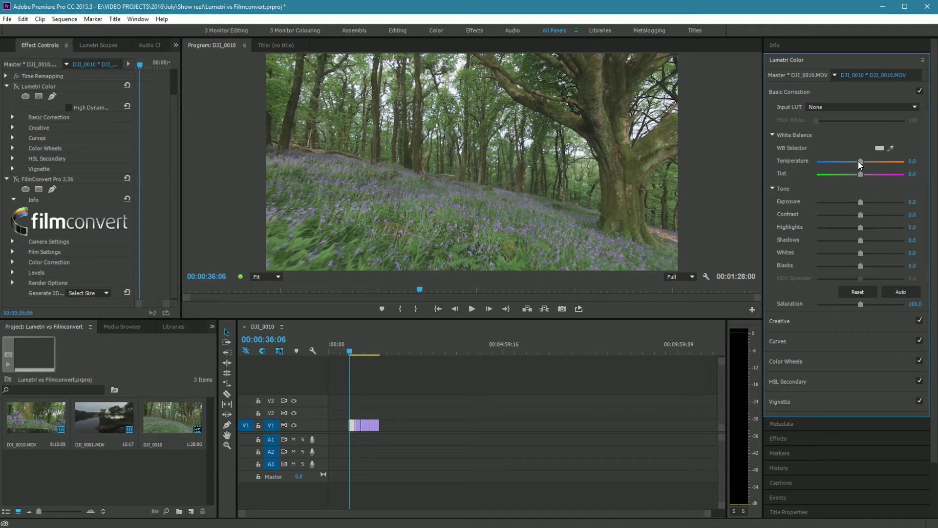
left_click_drag(861, 162, 886, 169)
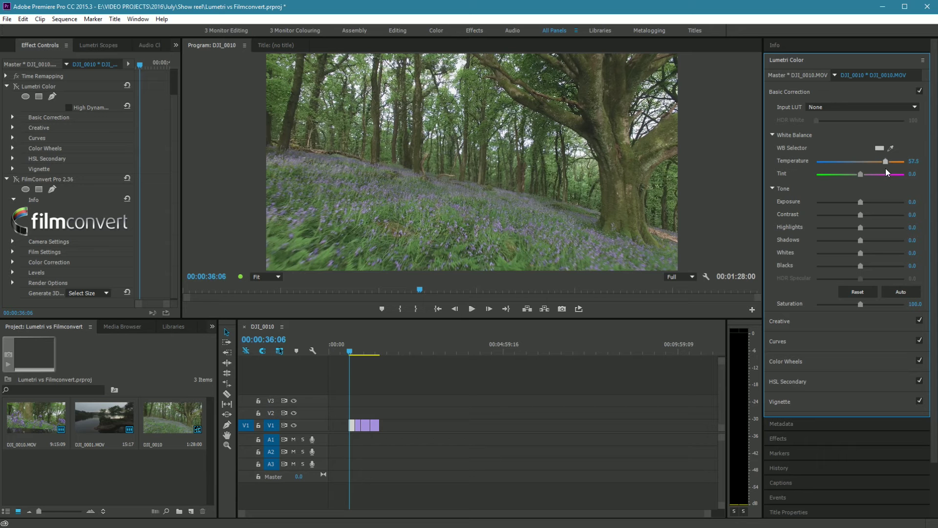
left_click(16, 86)
left_click_drag(886, 160, 874, 161)
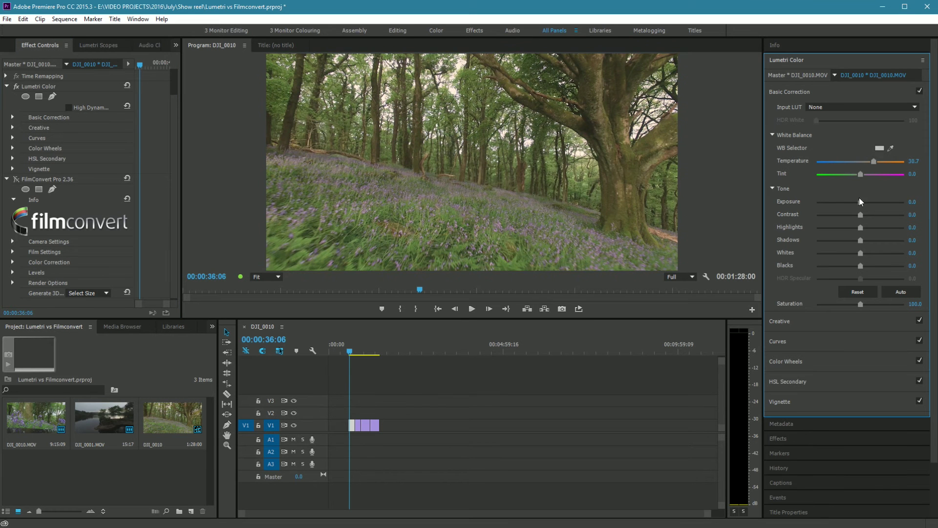
left_click_drag(859, 202, 857, 202)
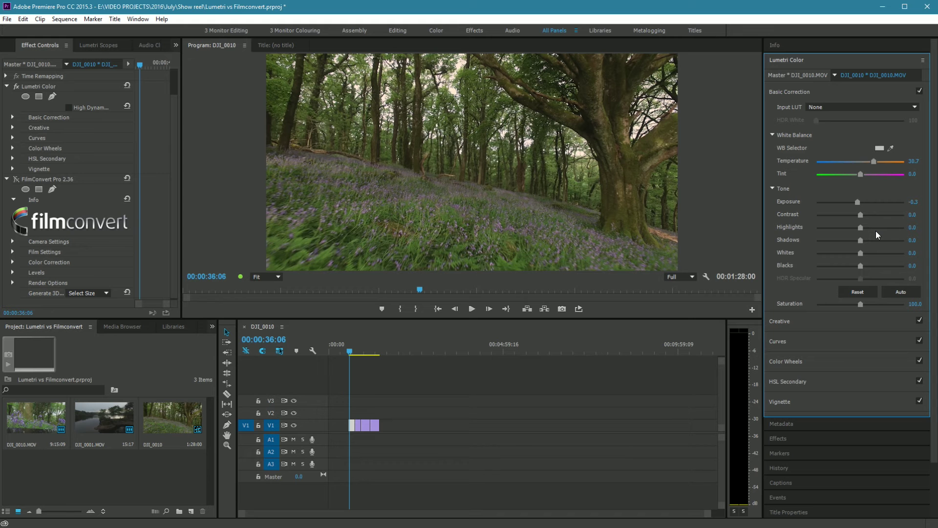
Apply the SL BIG MINUS BLUE creative look and reduce its intensity to about 58
left_click(821, 319)
left_click(836, 128)
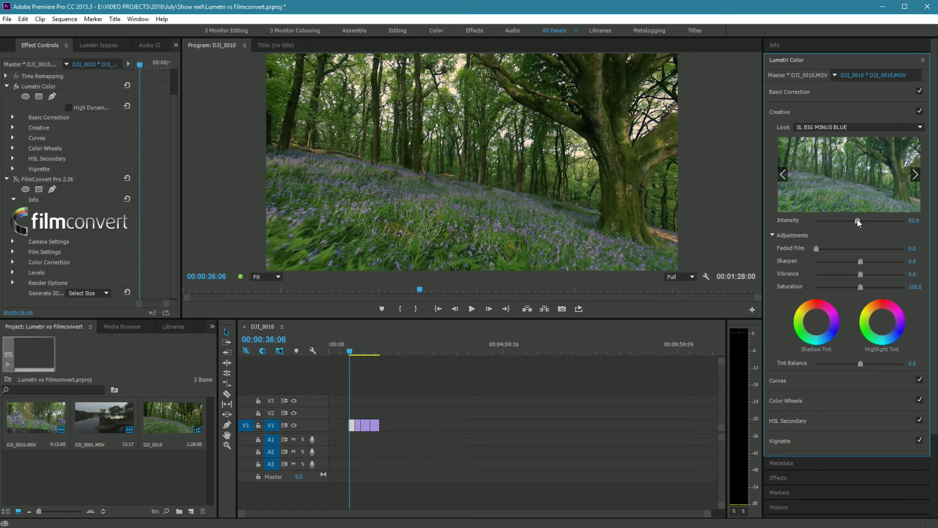
left_click_drag(857, 219, 837, 230)
Expand the HSL Secondary section of the Lumetri Color panel
left_click(788, 420)
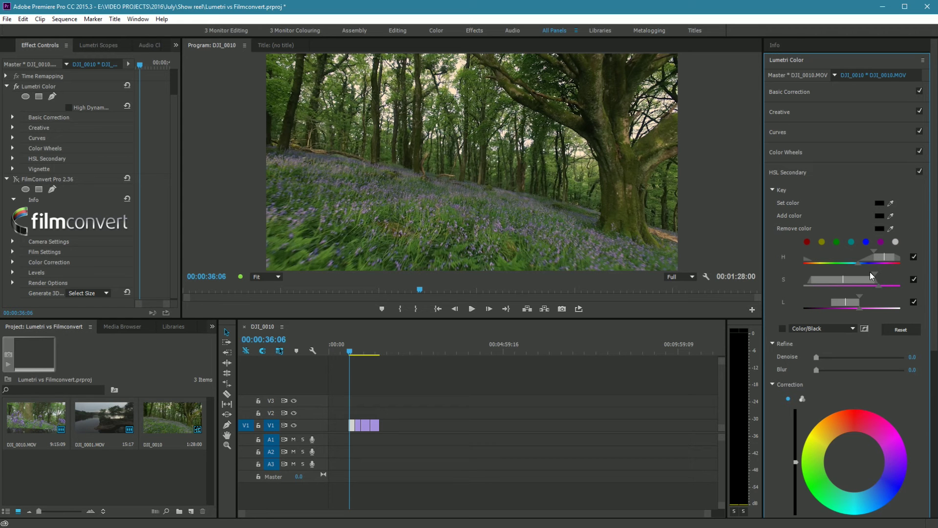
Check the bluebell key mask and set the secondary Temperature to -66.5 and Saturation to 163.1
left_click(782, 329)
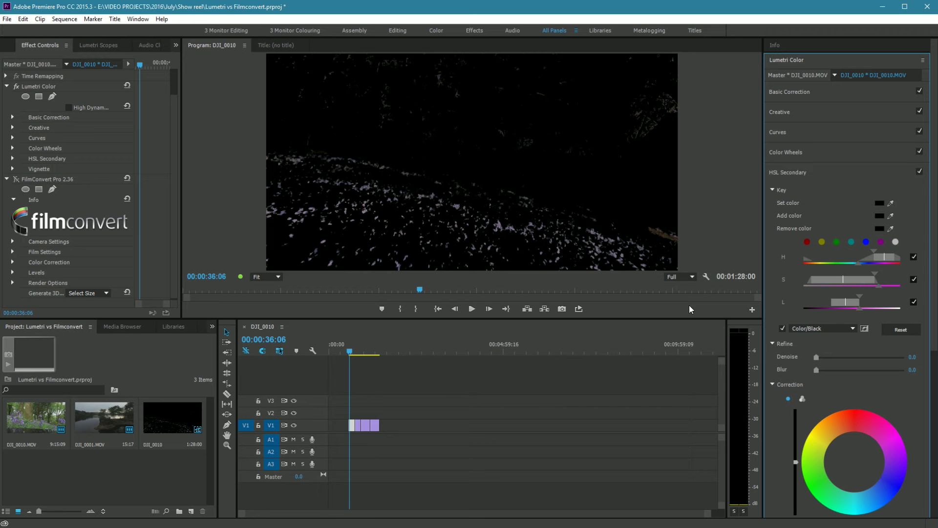
scroll(803, 392, "down", 3)
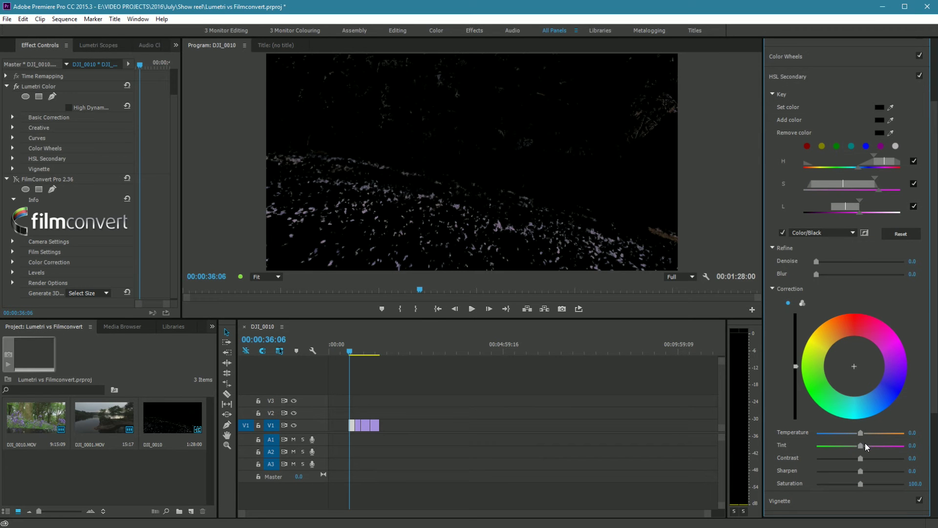
left_click(783, 233)
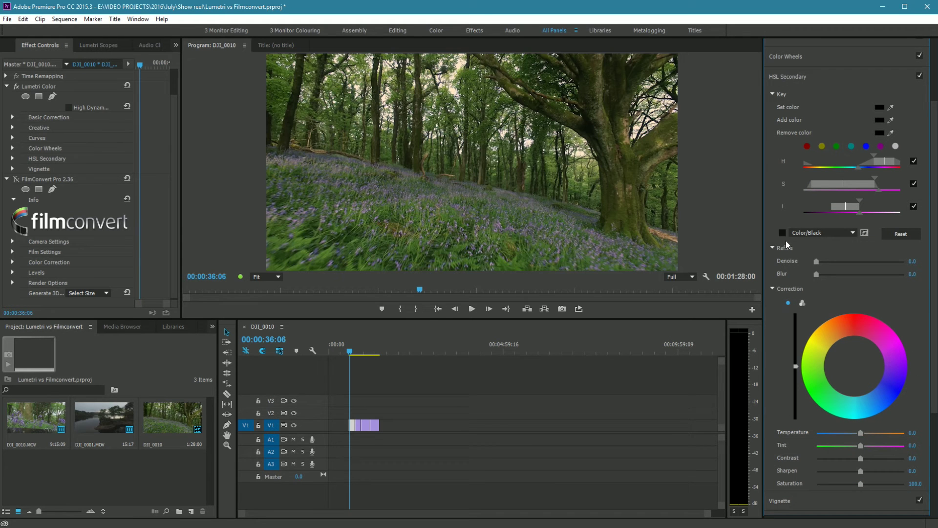
left_click_drag(859, 433, 856, 431)
left_click_drag(861, 485, 873, 484)
left_click(783, 232)
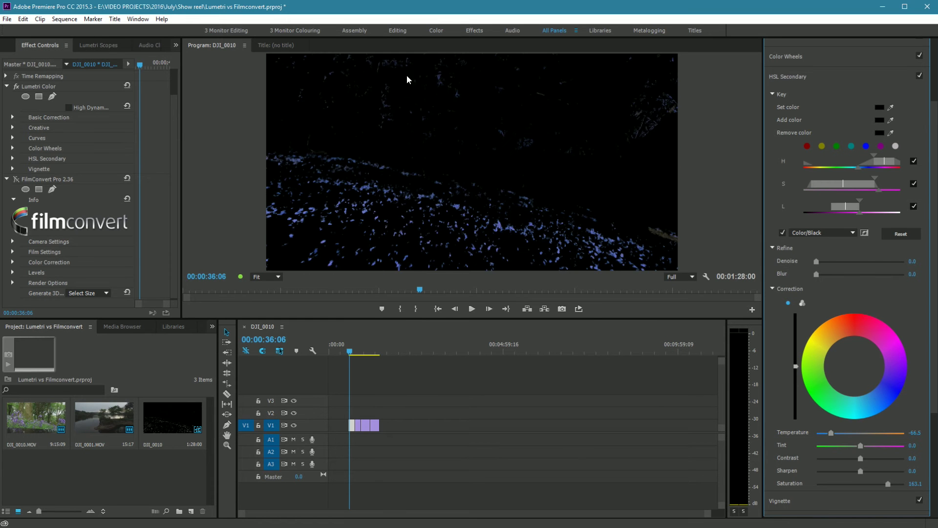
left_click(783, 233)
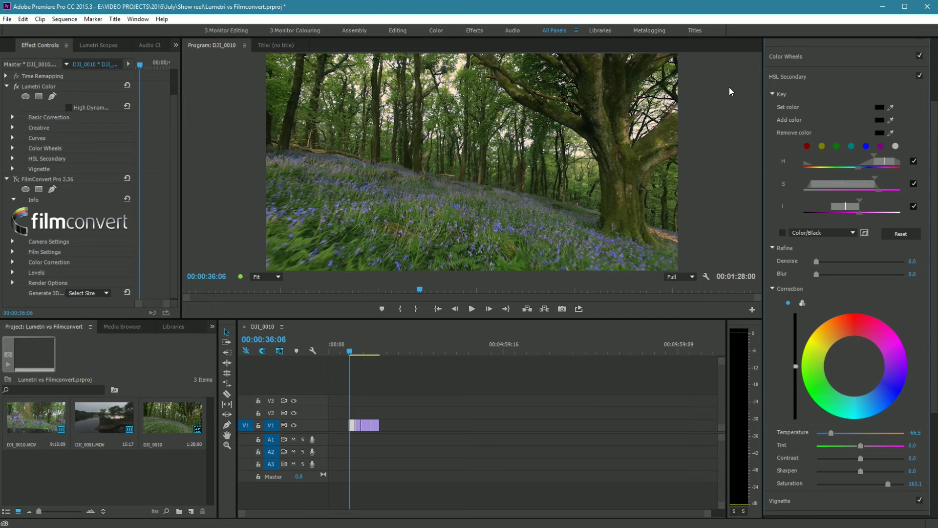
scroll(805, 134, "up", 3)
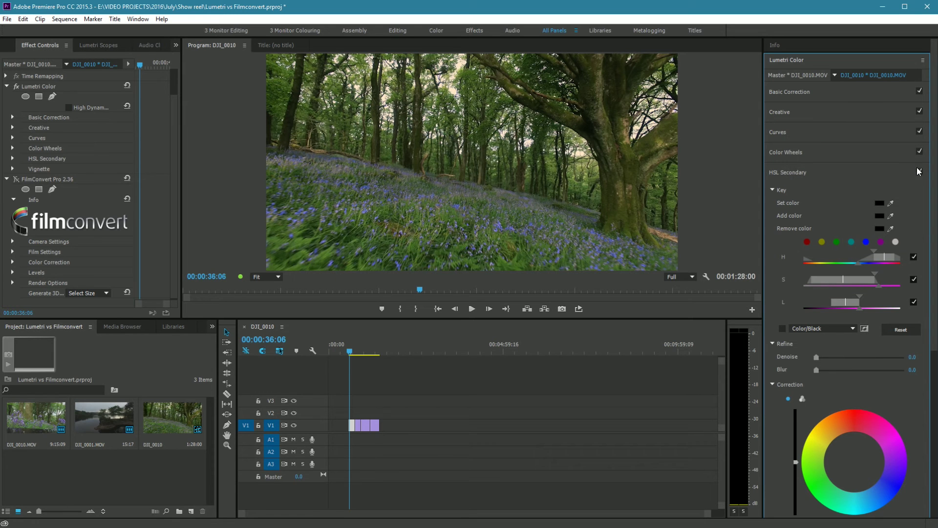
Switch the HSL Secondary off and on twice to compare, leaving it enabled
left_click(920, 173)
left_click(919, 172)
left_click(920, 172)
left_click(919, 172)
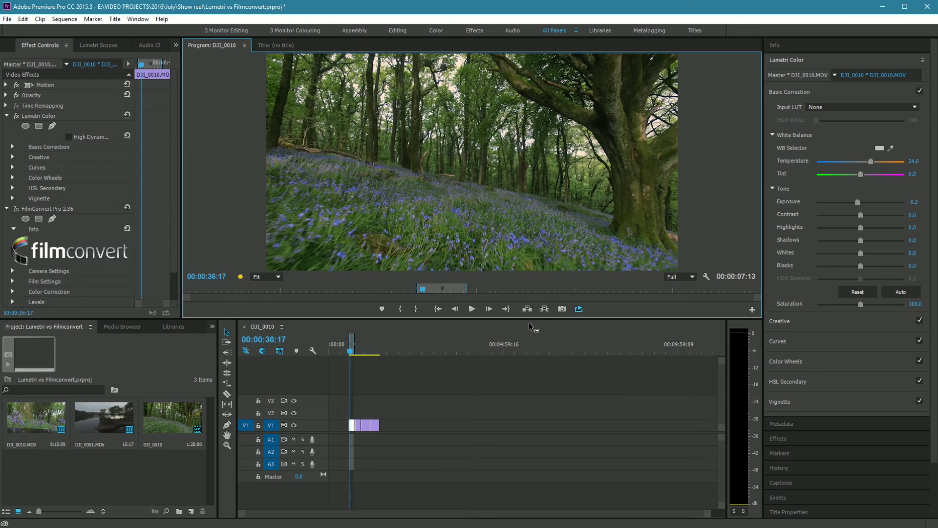
Adjust the grade during playback, ending at Temperature 24.0 and Exposure -0.4
left_click(472, 311)
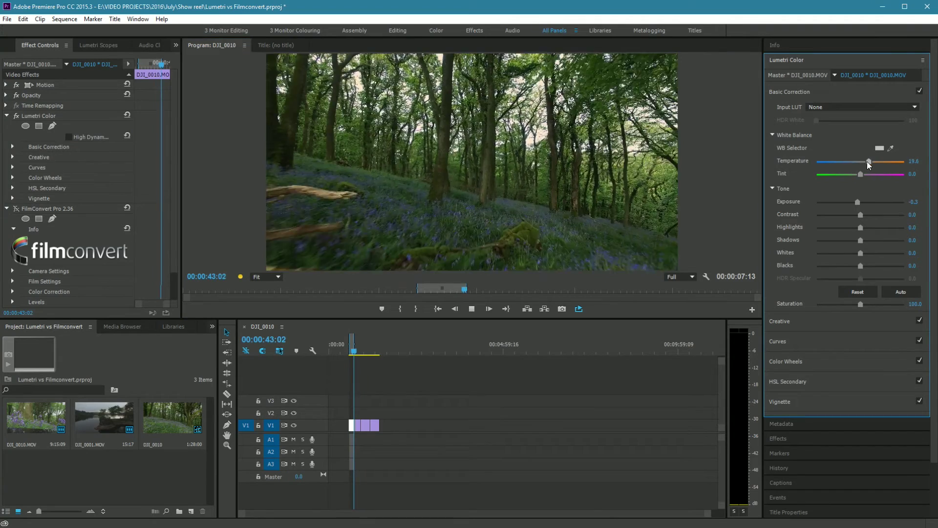
mouse_move(873, 163)
left_mouse_down()
mouse_move(833, 171)
mouse_move(901, 165)
mouse_move(841, 170)
mouse_move(885, 167)
left_mouse_up()
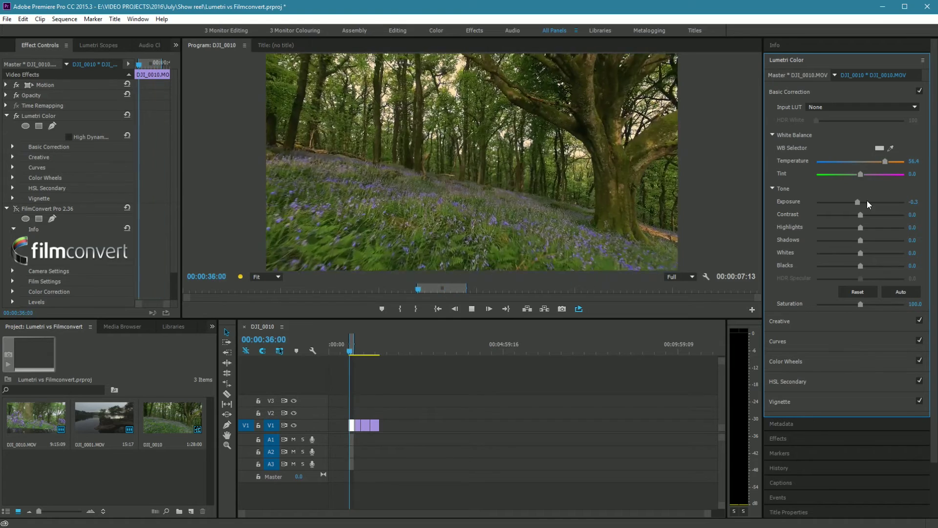
mouse_move(857, 202)
left_mouse_down()
mouse_move(835, 204)
mouse_move(858, 207)
left_mouse_up()
left_click_drag(889, 169, 873, 167)
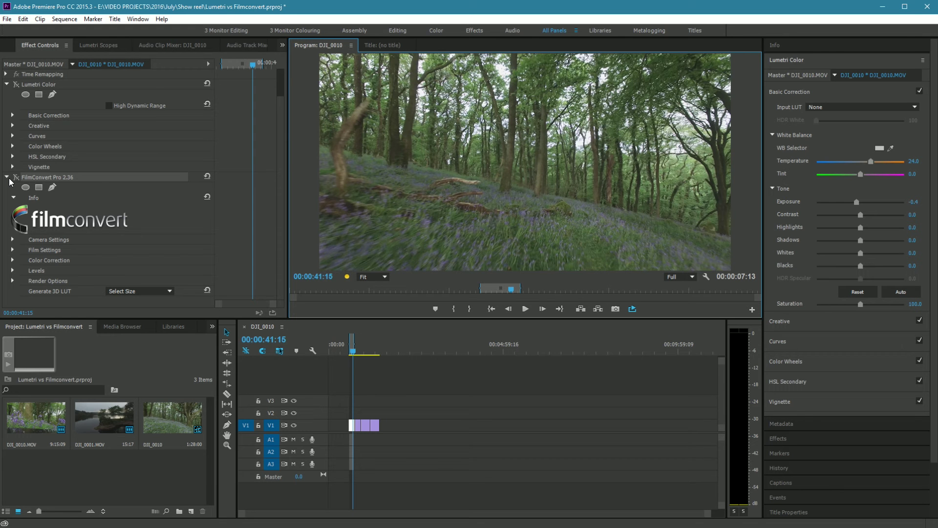
Compare with FilmConvert bypassed, then show its Arri Alexa / DCIP3 source camera settings
left_click(16, 178)
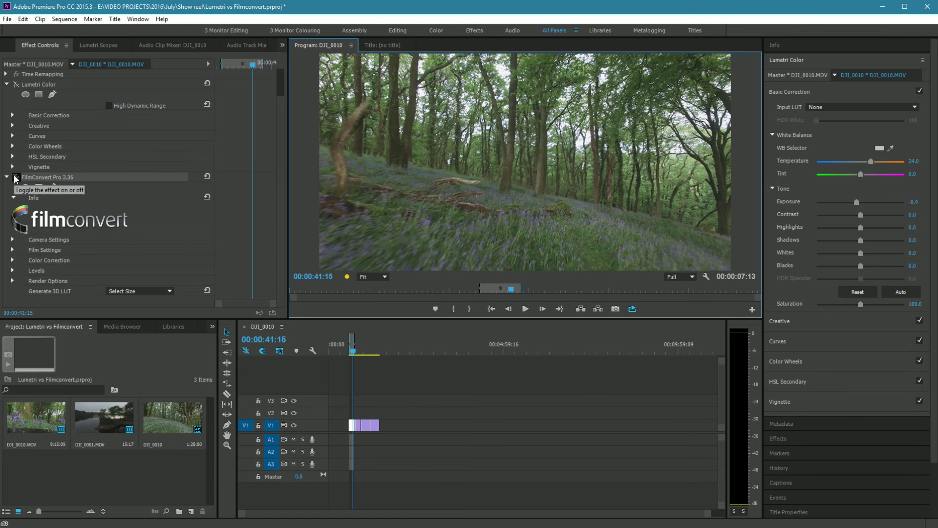
left_click(12, 239)
scroll(155, 225, "down", 2)
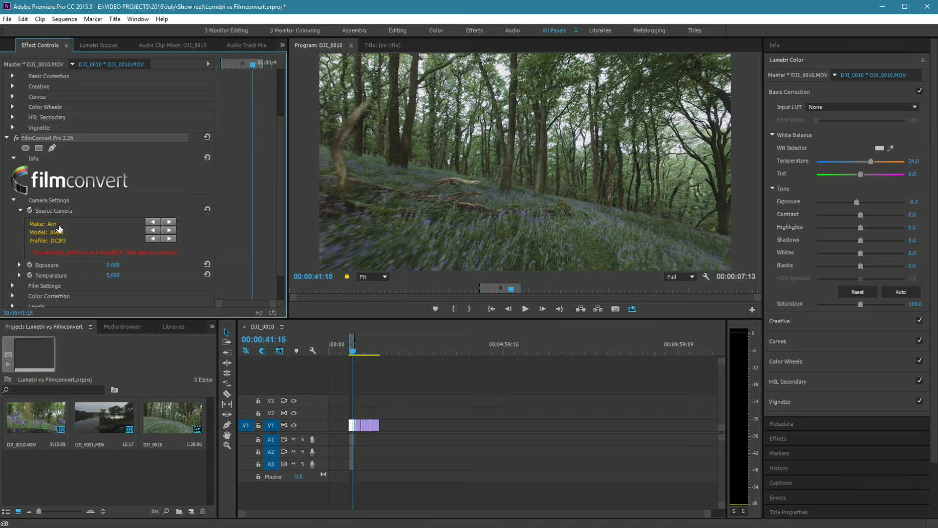
Step the source camera make and model to Default / Default with the Standard sRGB profile
left_click(169, 222)
left_click(170, 222)
left_click(170, 231)
left_click(170, 231)
left_click(169, 231)
left_click(170, 231)
left_click(169, 222)
left_click(169, 223)
Expand FilmConvert's Levels histogram and colour correction wheels
scroll(86, 225, "down", 1)
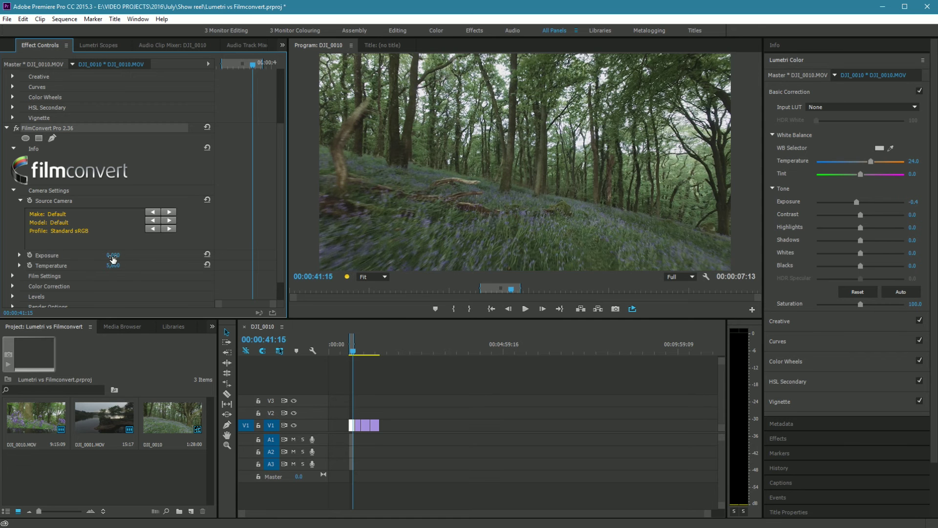
scroll(111, 265, "down", 2)
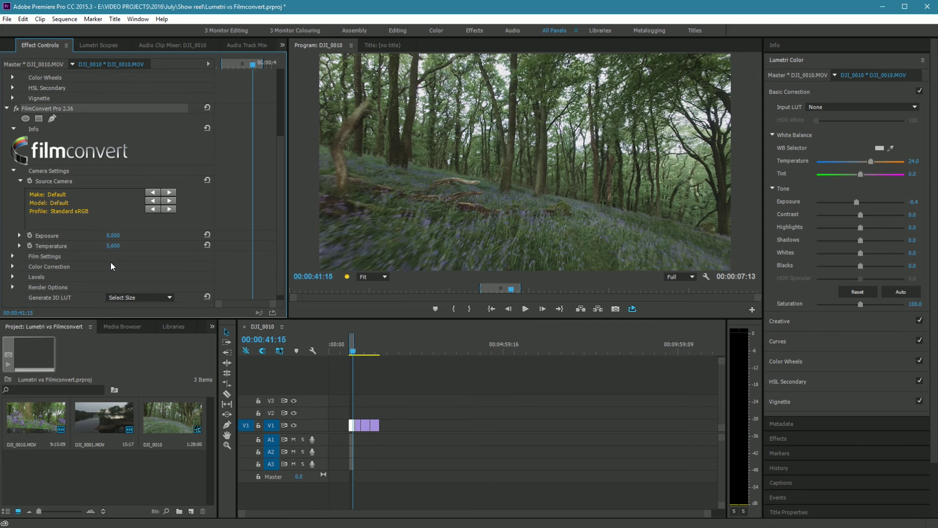
left_click(12, 277)
scroll(90, 254, "down", 4)
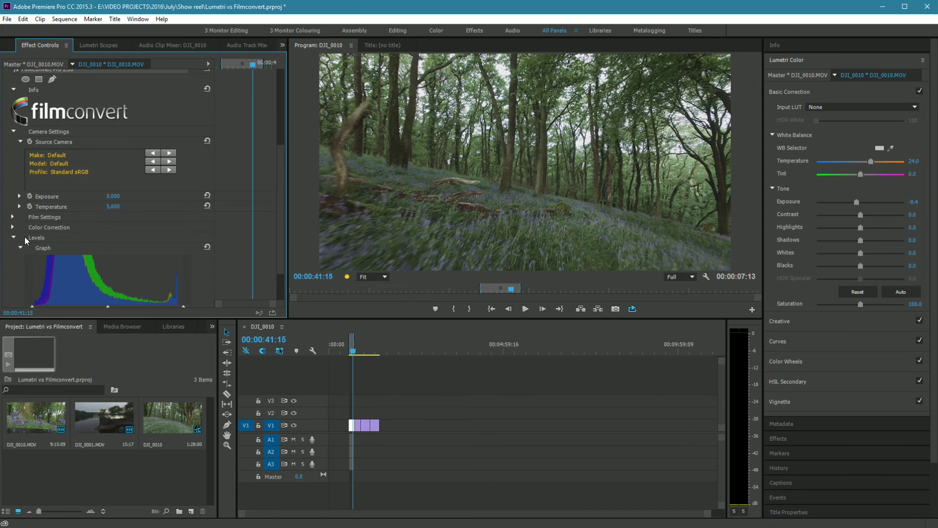
scroll(24, 237, "down", 5)
left_click(13, 179)
Slightly lift the shadows and midtones levels and push the midtones toward magenta
scroll(49, 188, "down", 2)
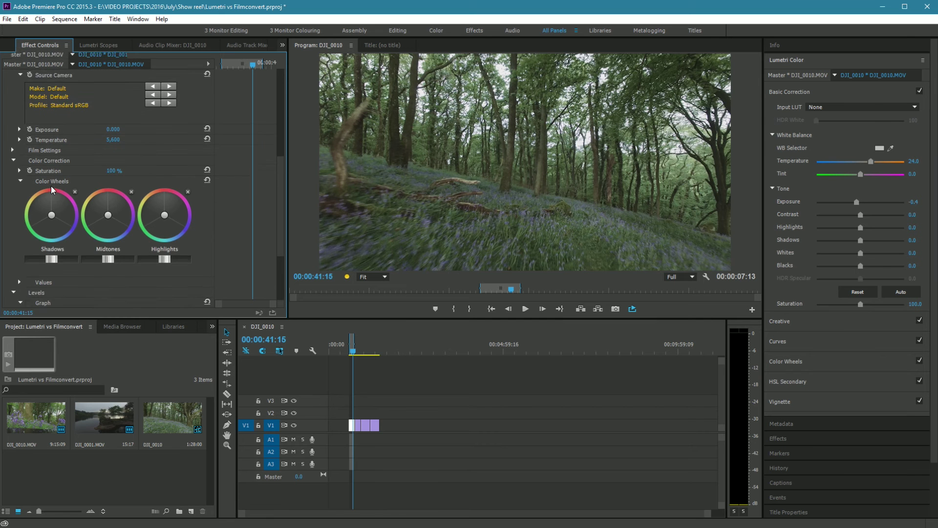
scroll(52, 190, "down", 4)
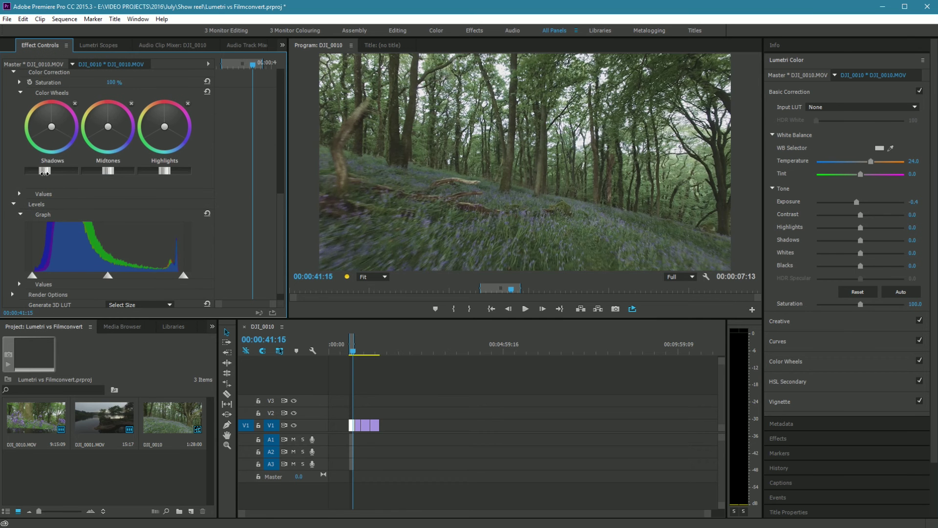
left_click_drag(44, 172, 48, 172)
left_click_drag(108, 171, 108, 172)
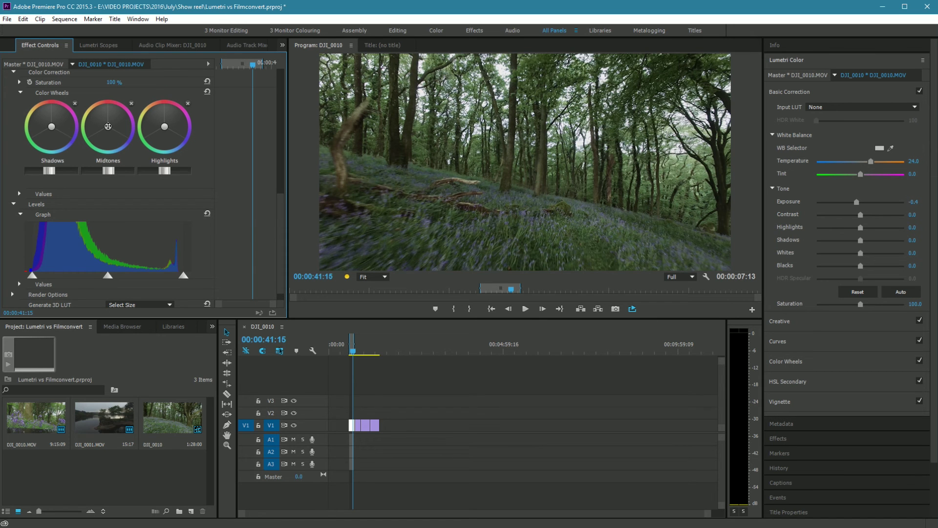
mouse_move(109, 127)
left_mouse_down()
mouse_move(124, 116)
mouse_move(108, 126)
left_mouse_up()
Expand FilmConvert's Film Settings to show KD 5207 Vis3 with the Grain slider at 100%
scroll(112, 135, "up", 1)
scroll(112, 136, "up", 4)
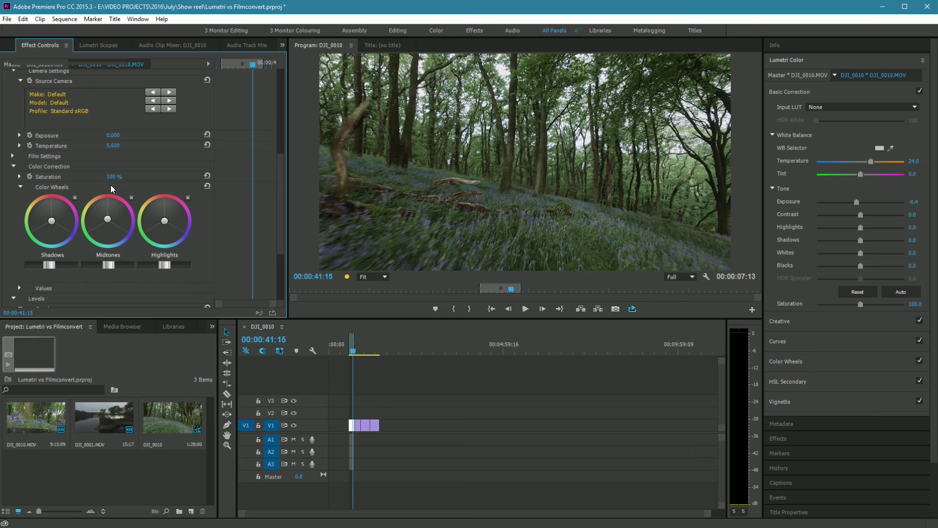
scroll(110, 189, "up", 2)
left_click(13, 186)
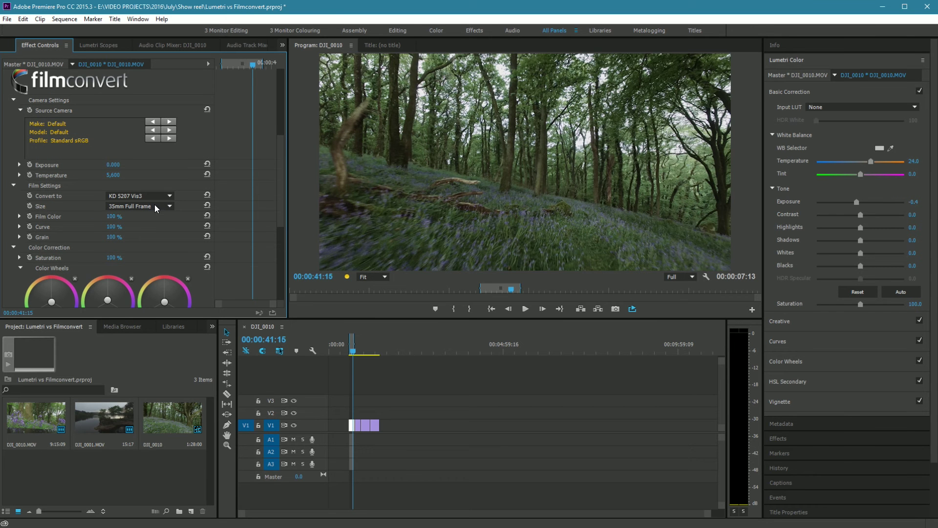
left_click(19, 236)
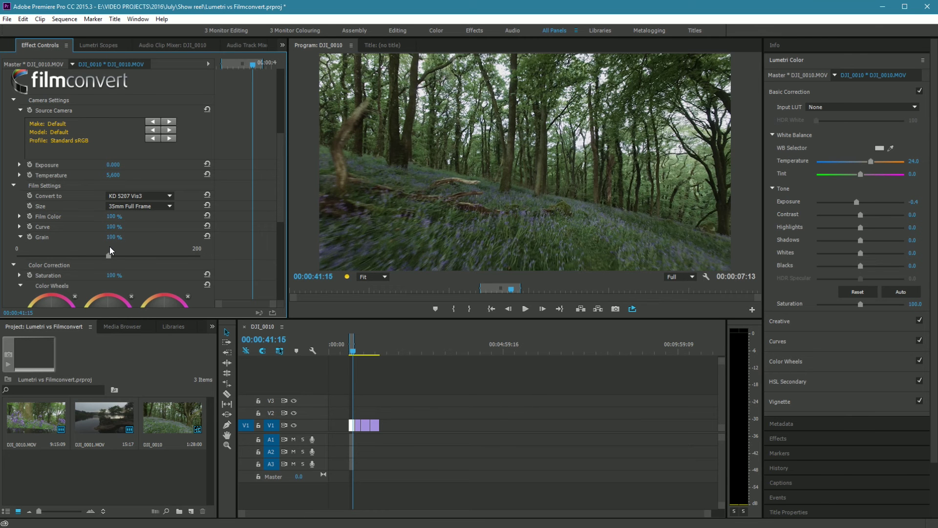
Try 8mm film size, return to 35mm Full Frame, and reduce Grain to 55%
scroll(110, 247, "down", 2)
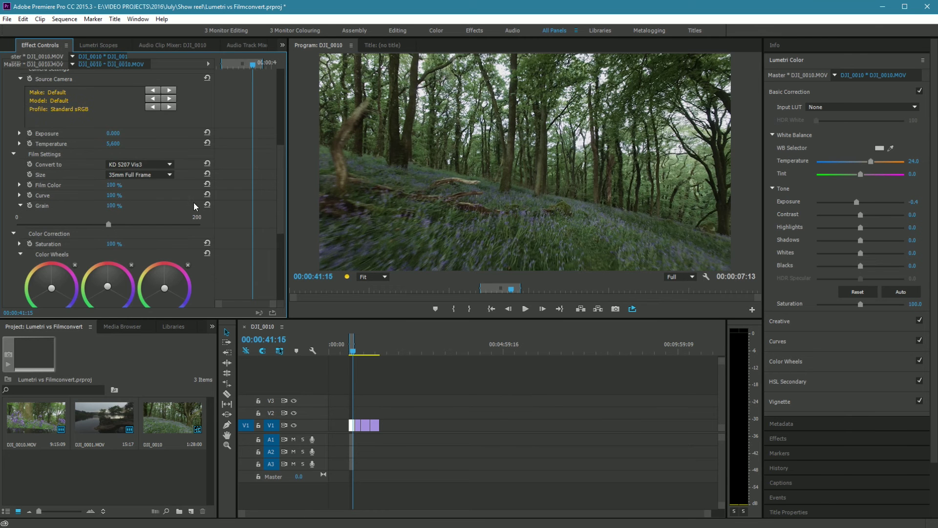
left_click(169, 176)
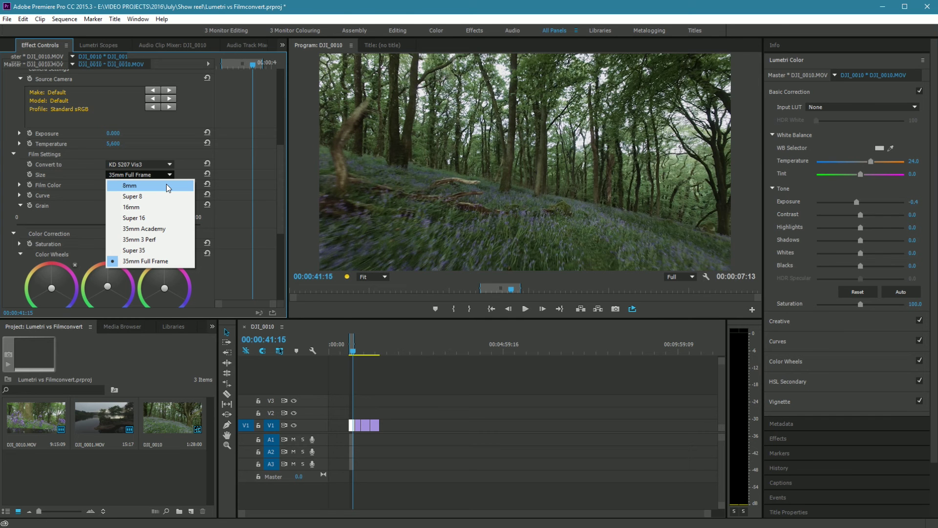
left_click(168, 186)
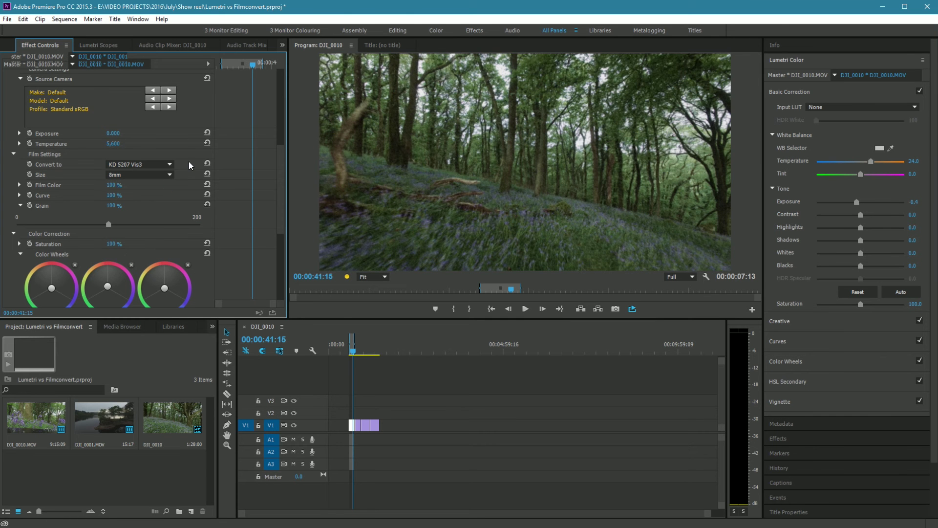
left_click(169, 176)
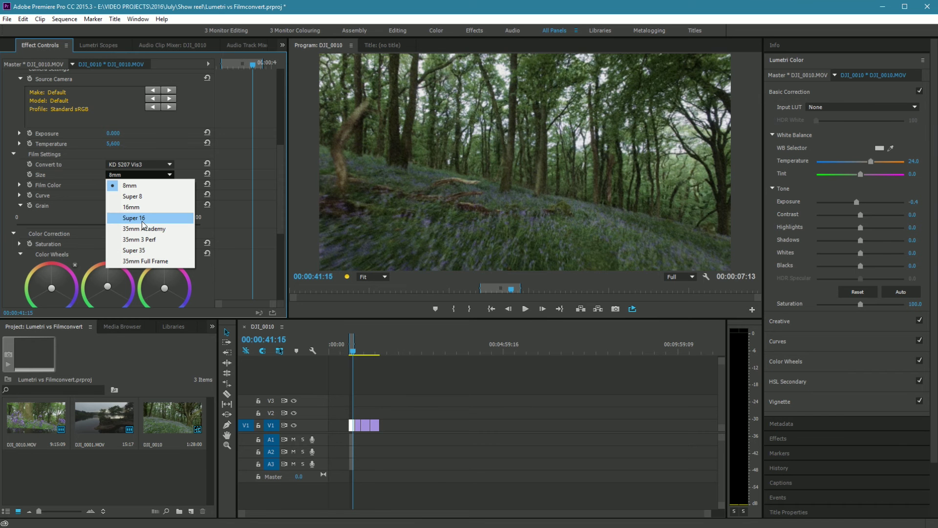
left_click(165, 260)
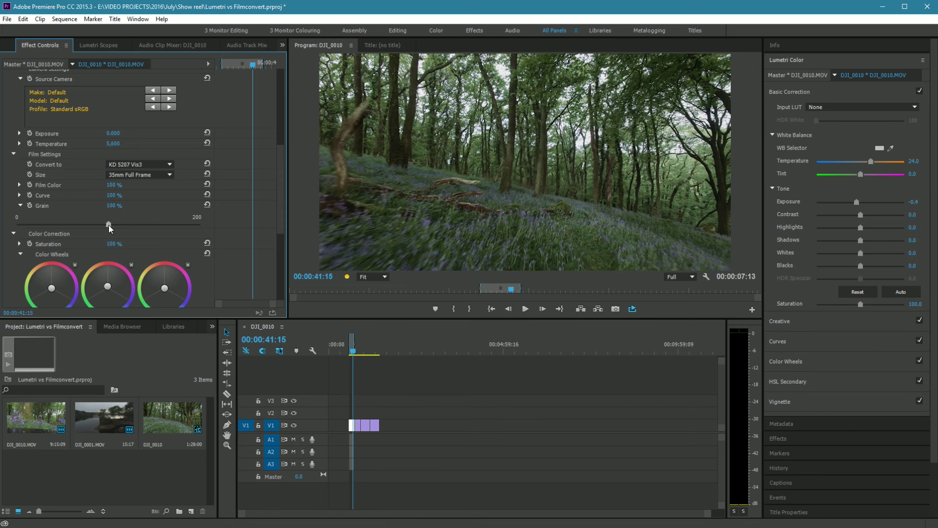
left_click_drag(109, 226, 126, 227)
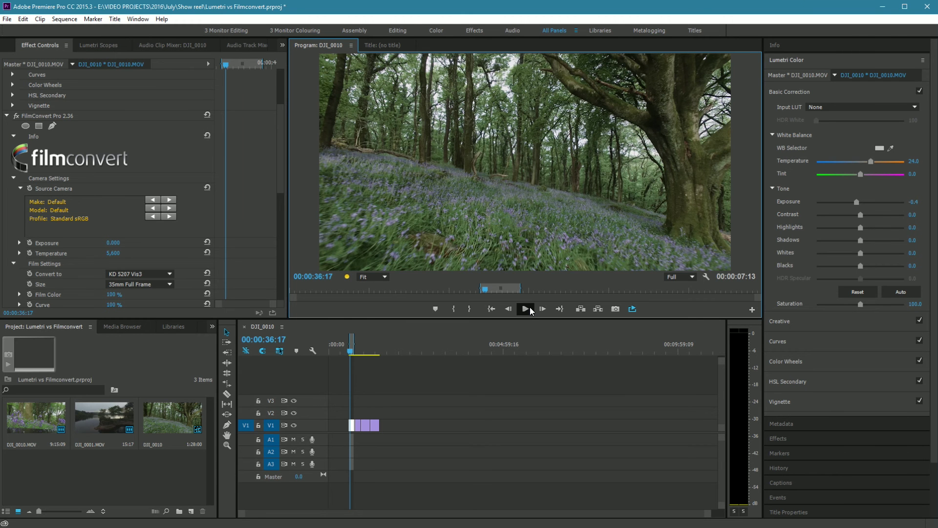
Play back the FilmConvert-graded forest clip and make its colour temperature slightly cooler
left_click(526, 308)
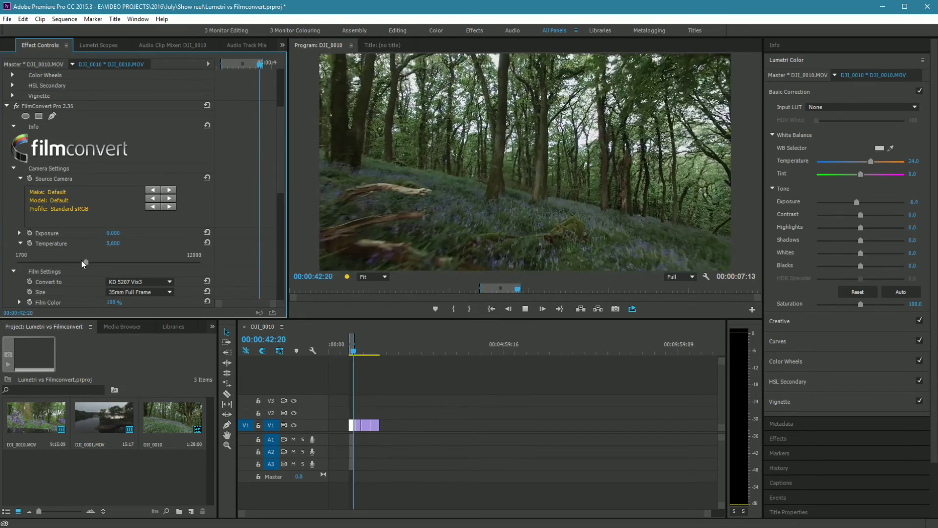
left_click_drag(84, 261, 122, 262)
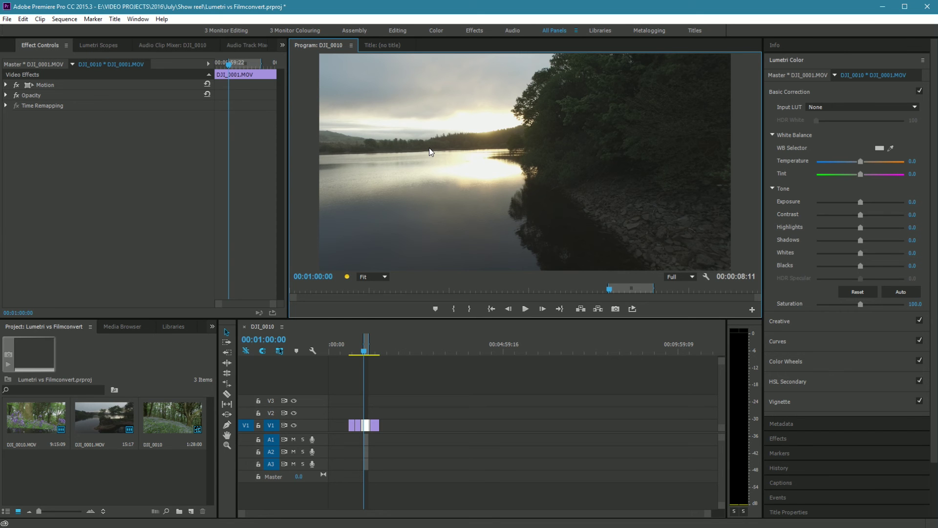
Warm the lake clip's temperature and lower Whites to -38.5, Blacks to -12.8, and Highlights to -88.8
left_click(861, 163)
left_click_drag(861, 162, 870, 163)
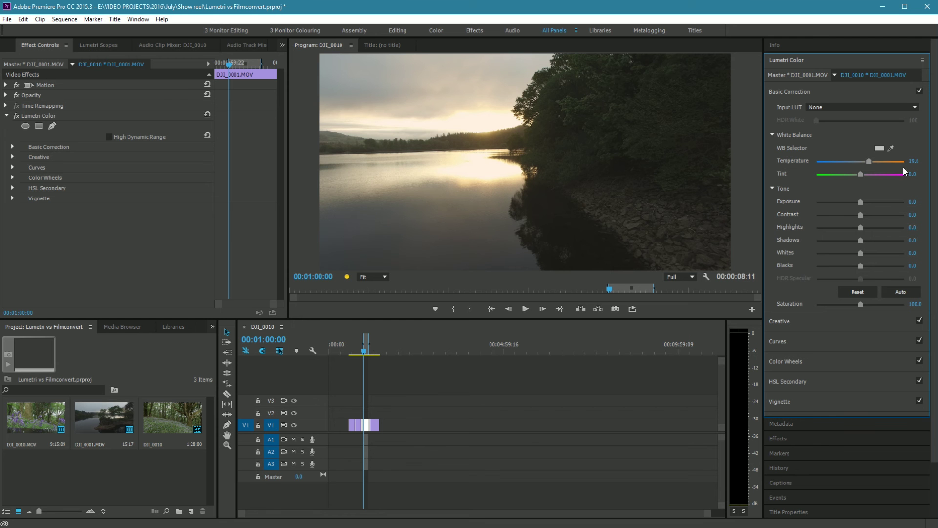
left_click_drag(861, 266, 855, 266)
left_click_drag(860, 253, 839, 256)
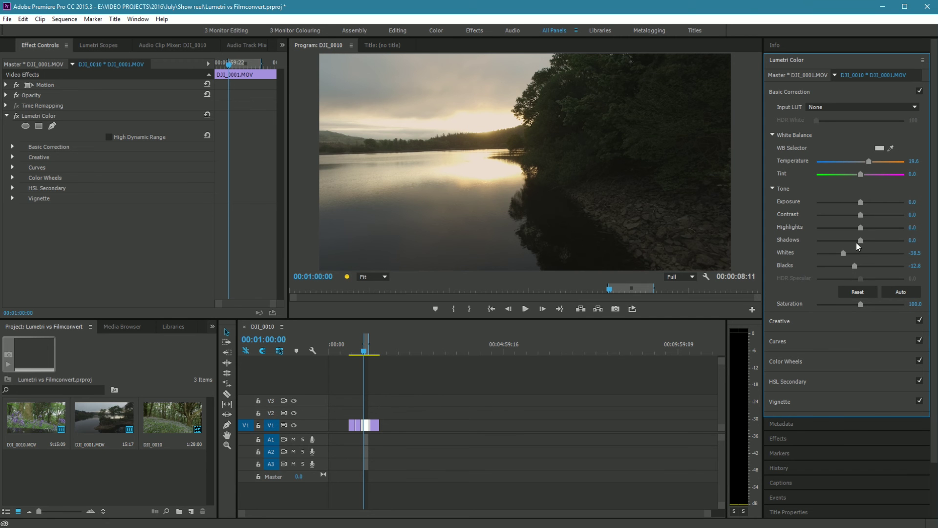
left_click_drag(860, 227, 829, 236)
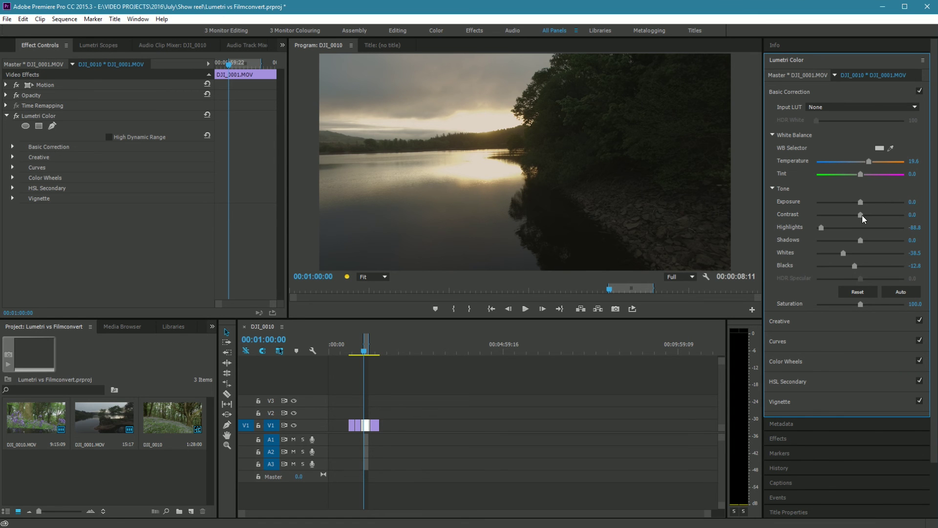
Raise Contrast to 9.5, Temperature to 27.4, Tint to 21.8, then bypass Basic Correction to compare
left_click_drag(862, 215, 866, 215)
left_click_drag(870, 161, 871, 175)
left_click_drag(876, 161, 873, 161)
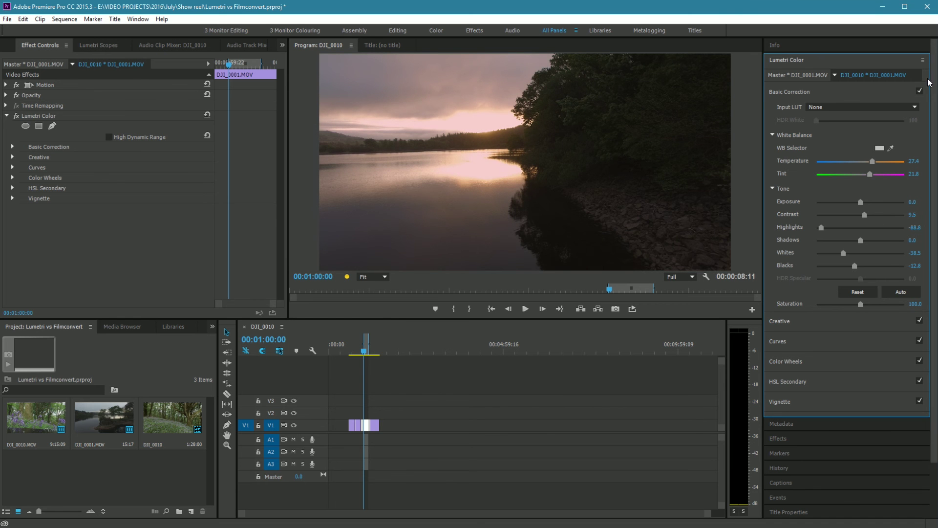
left_click(920, 92)
Switch Basic Correction off and on twice, leaving the warm pink lake grade enabled
left_click(920, 91)
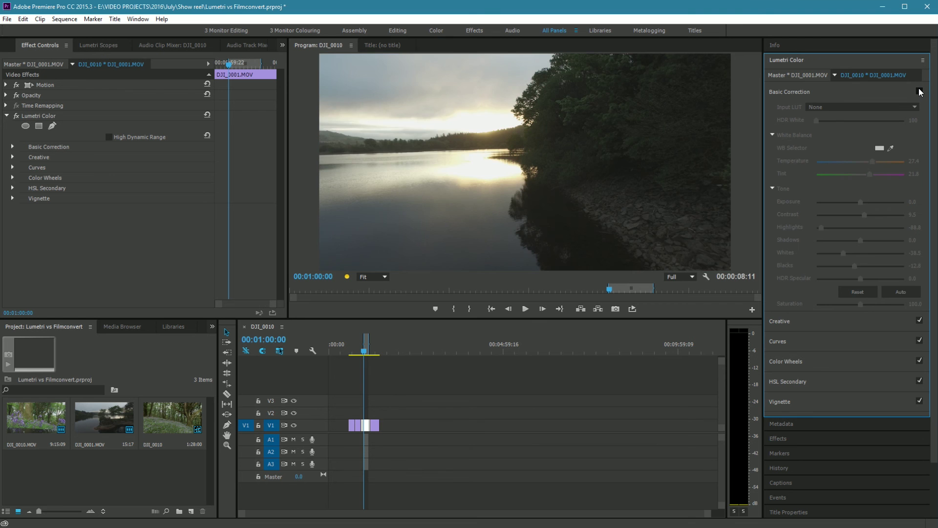
left_click(920, 92)
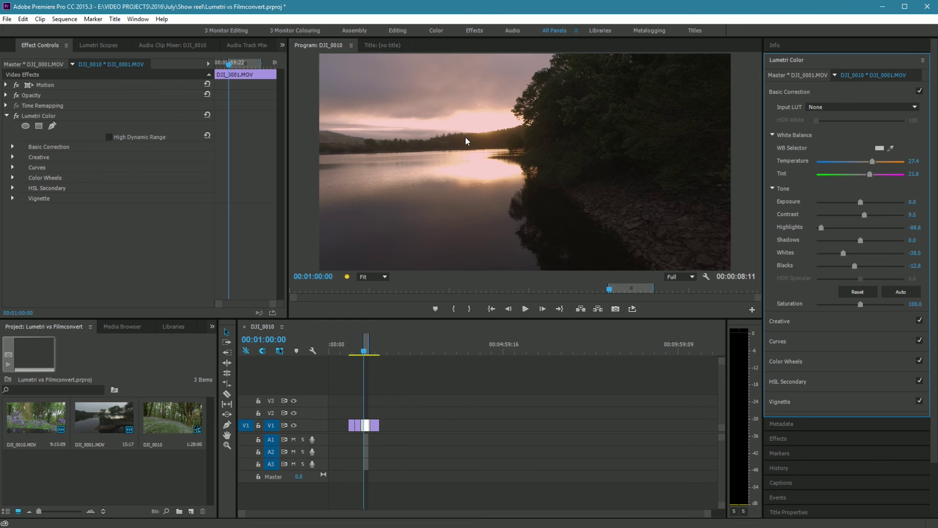
left_click(920, 91)
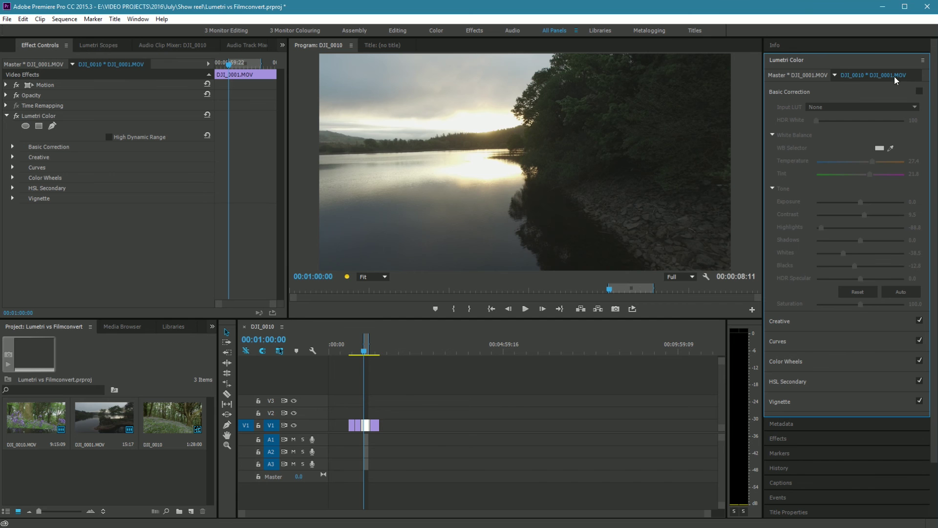
left_click(919, 92)
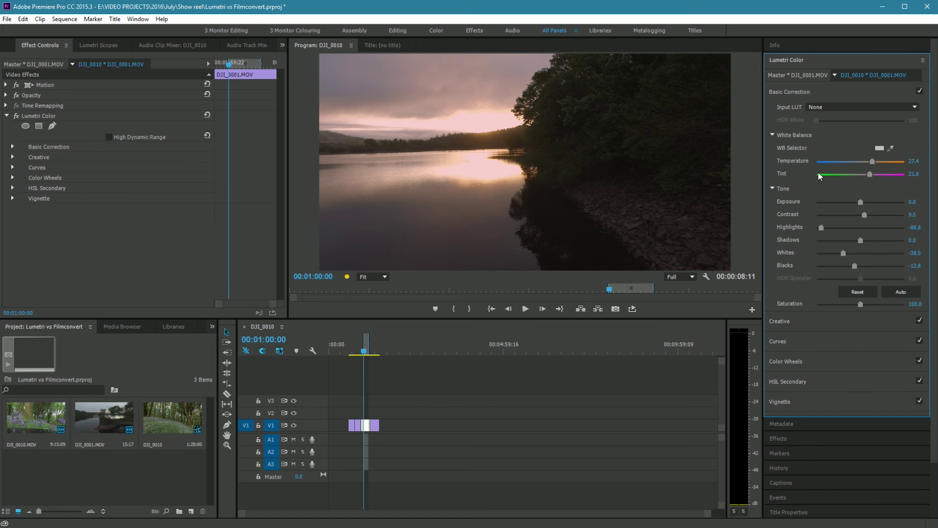
Key the trees with the HSL Secondary eyedropper and preview the black-and-white mask
left_click(815, 384)
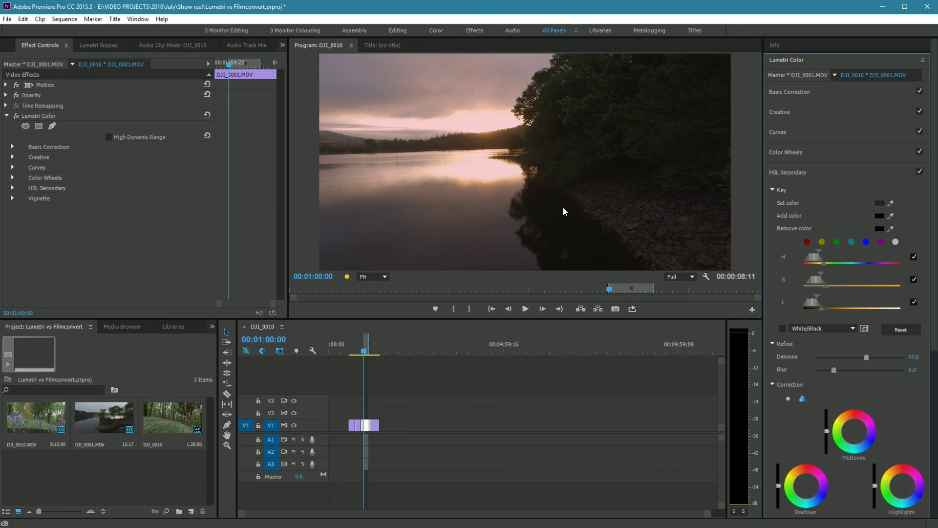
left_click(891, 203)
left_click(782, 329)
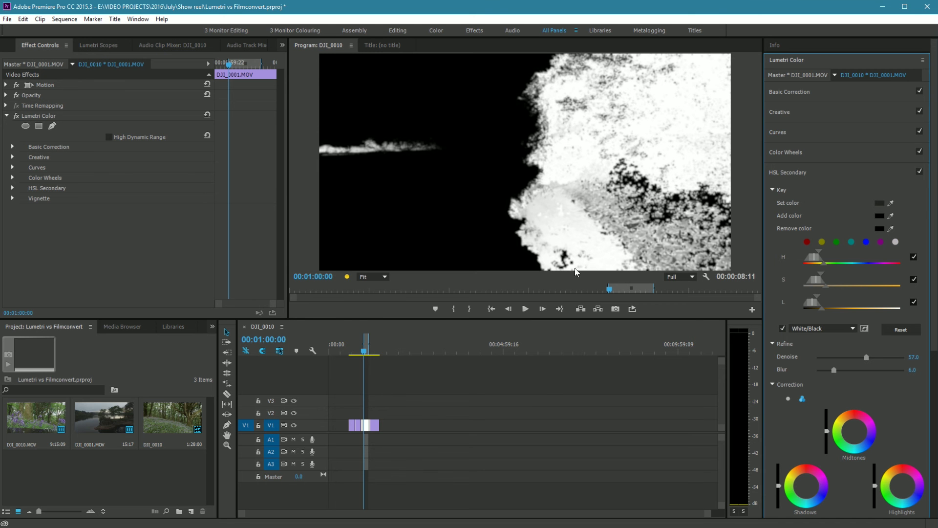
Toggle the mask preview to check the tree key, then lower Denoise to 50.8
left_click(783, 329)
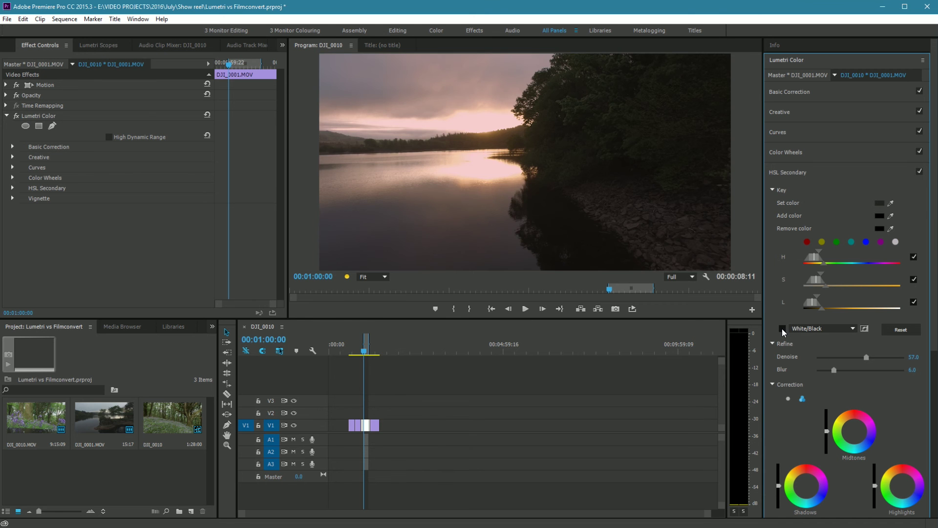
left_click(782, 329)
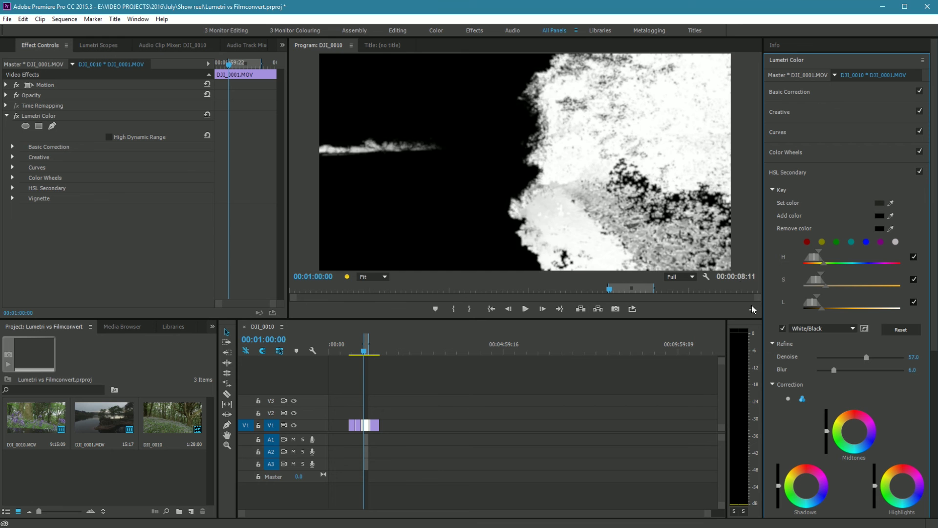
left_click(783, 329)
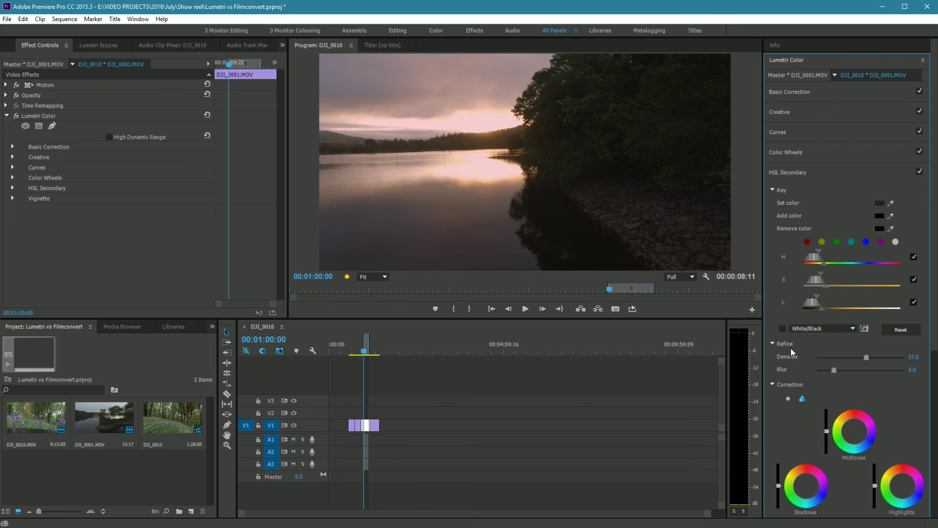
left_click(783, 329)
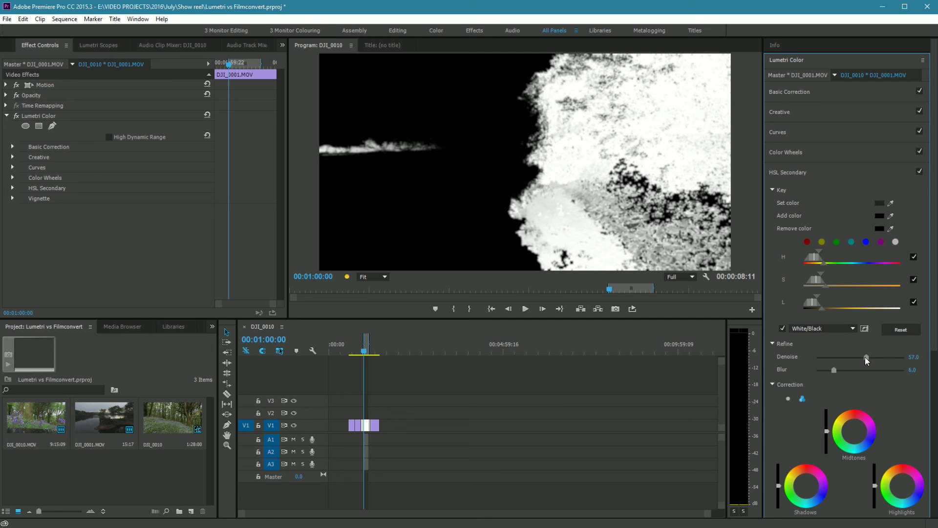
left_click_drag(865, 357, 842, 362)
Return to the normal picture and give the tree correction Tint -10.6 and boosted Saturation
left_click(783, 328)
scroll(817, 391, "down", 4)
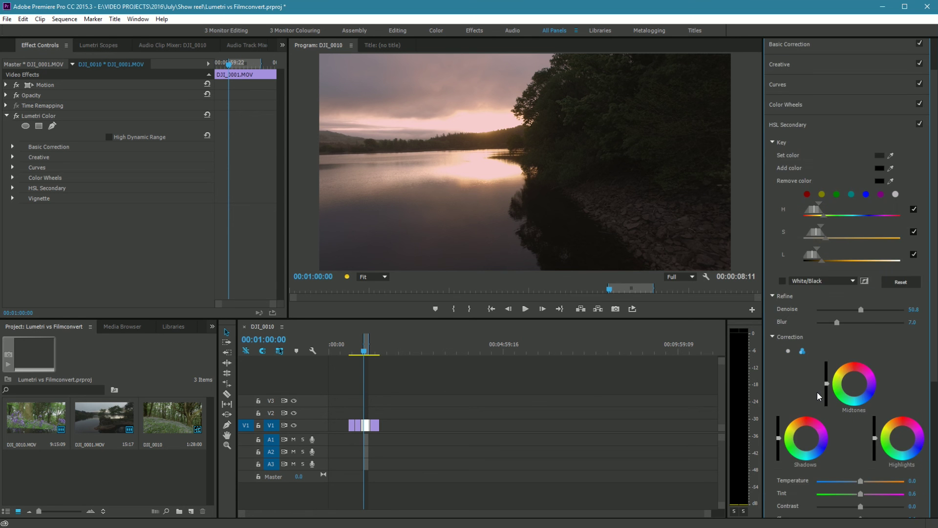
scroll(819, 346, "down", 2)
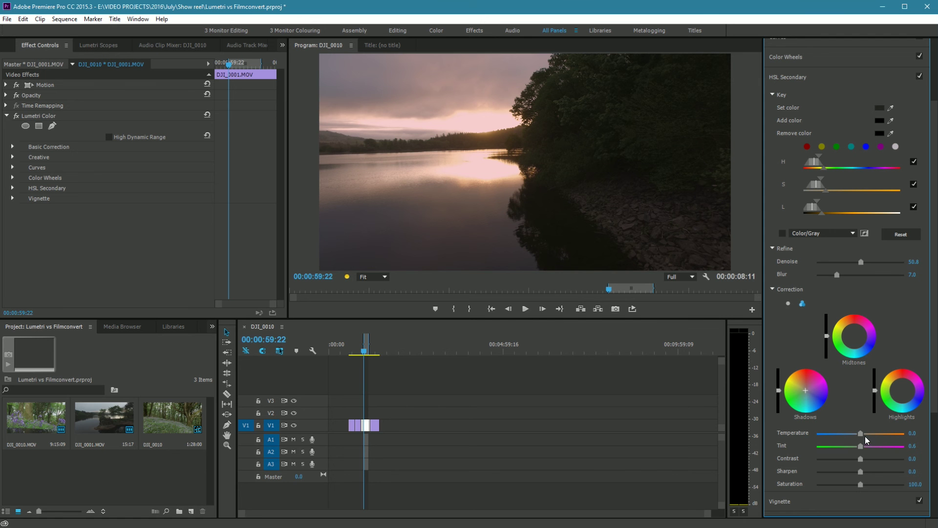
left_click_drag(859, 446, 816, 455)
left_click_drag(818, 446, 856, 451)
left_click_drag(861, 485, 869, 485)
scroll(902, 303, "up", 2)
Switch the HSL Secondary tree correction off and on three times to compare
left_click(920, 125)
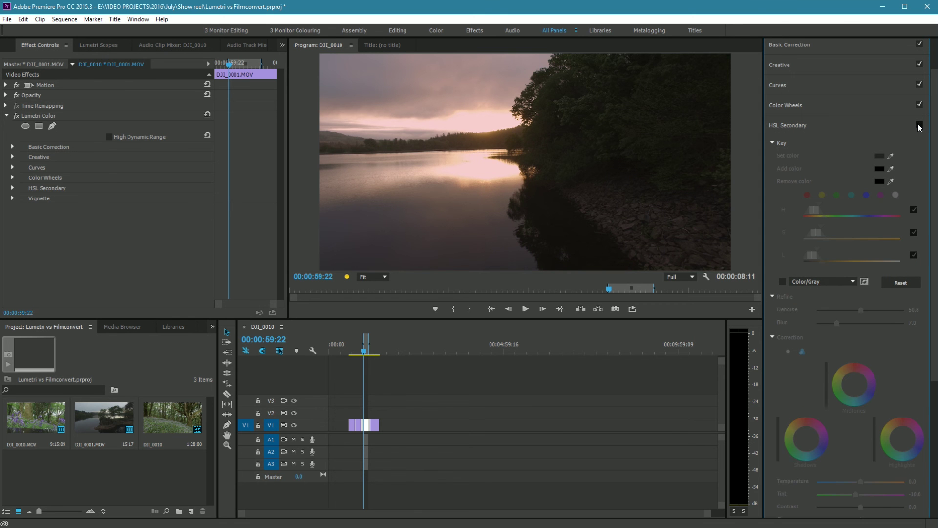
left_click(920, 125)
left_click(920, 125)
left_click(920, 125)
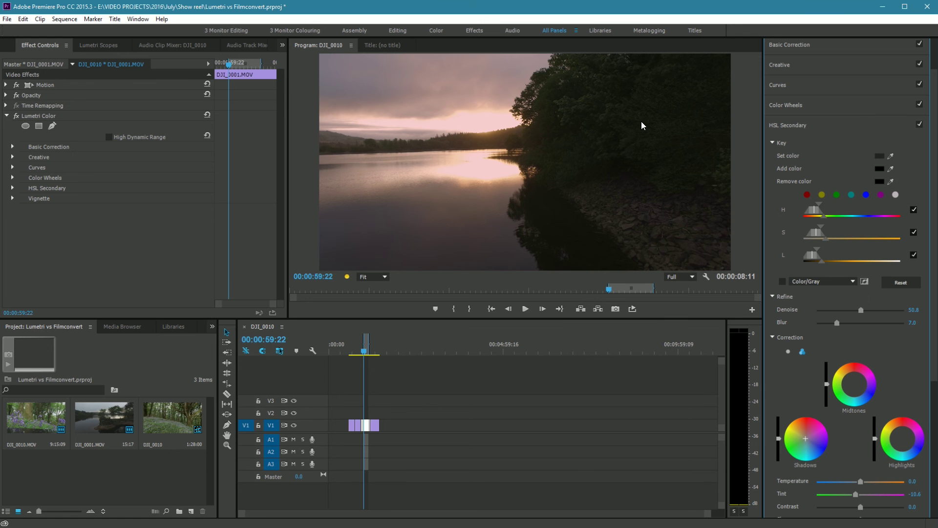
left_click(919, 125)
left_click(919, 124)
Apply FilmConvert Pro 2.36 and compare with the Lumetri grade switched off and on
left_click(87, 279)
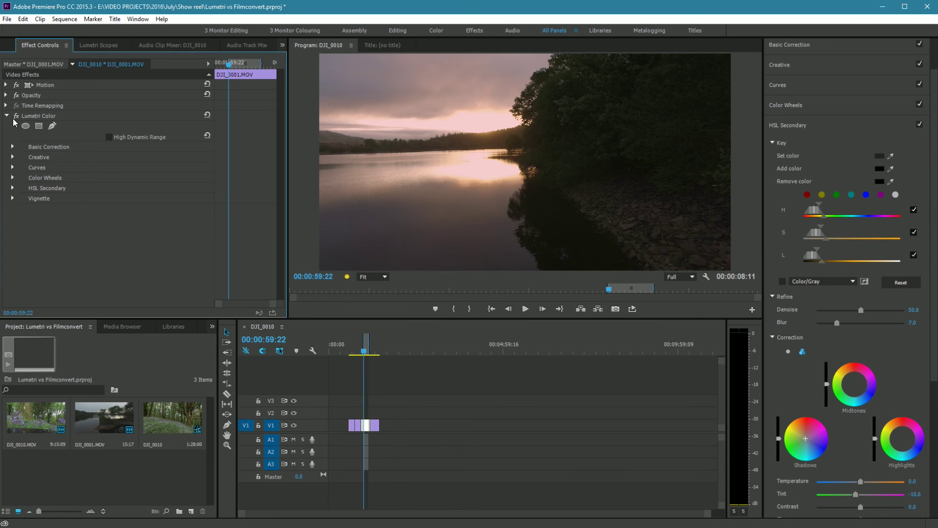
left_click(16, 117)
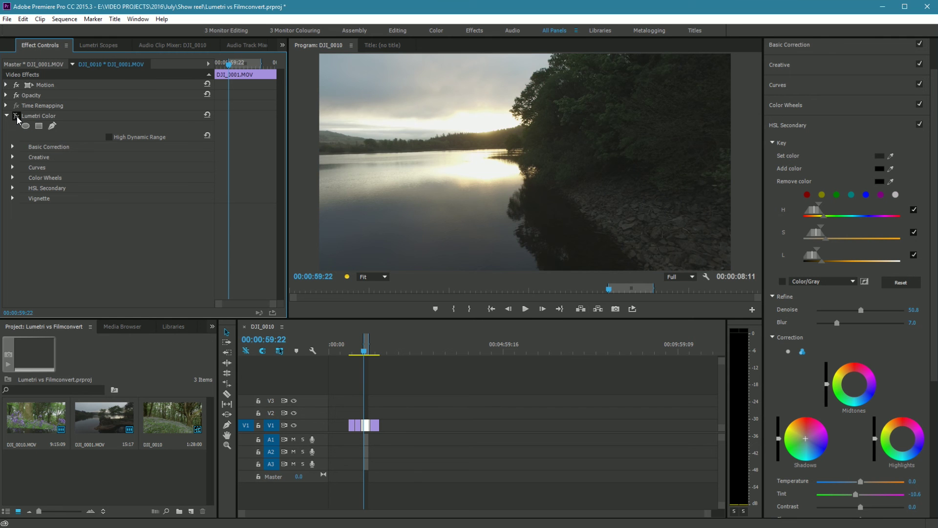
left_click(16, 116)
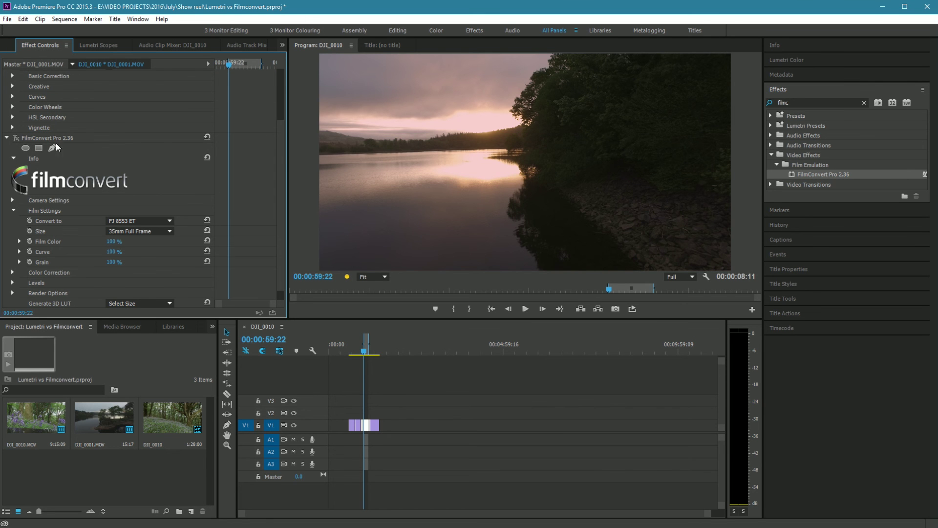
Compare the FilmConvert look, then lower its Curve strength to about 34%
left_click(16, 138)
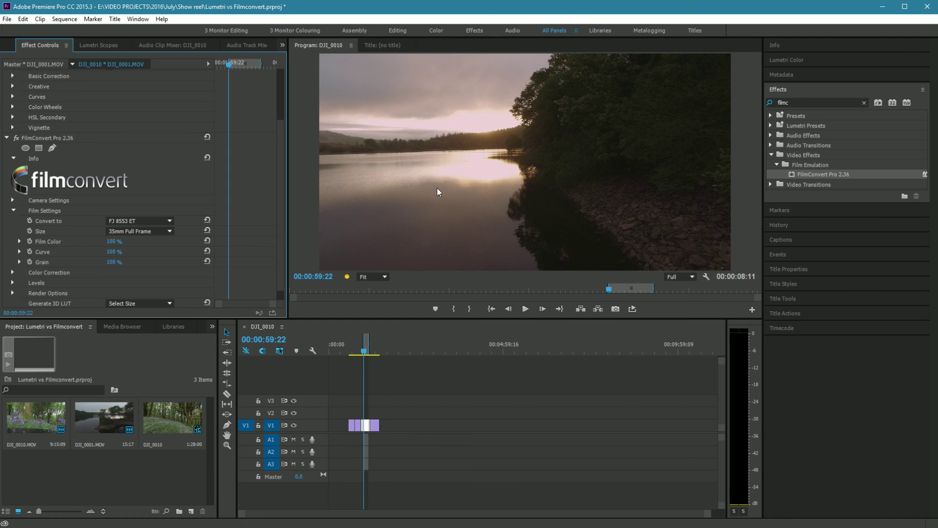
left_click(19, 252)
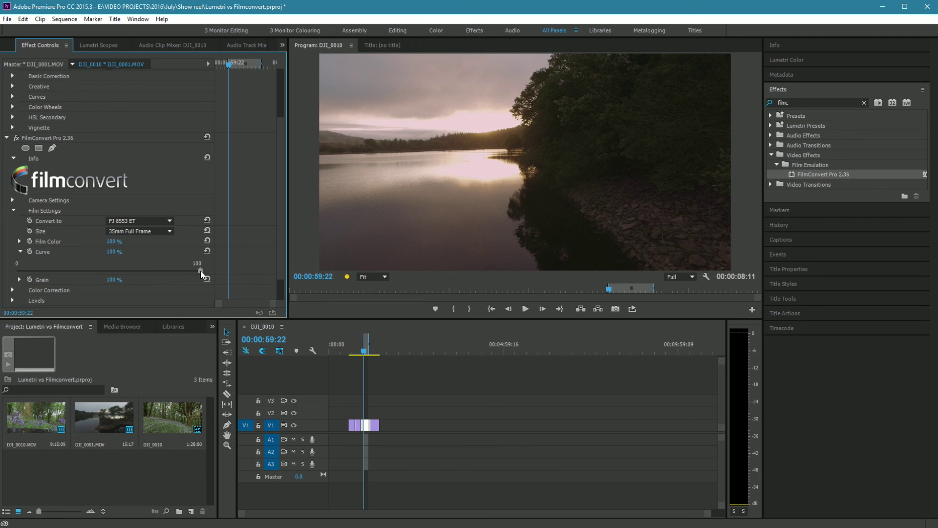
left_click_drag(200, 271, 188, 272)
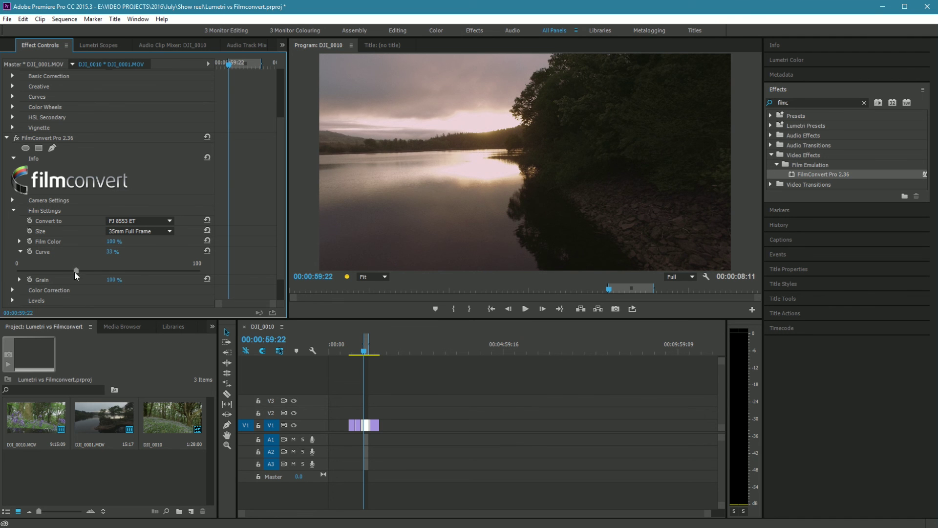
Keep the 35mm Full Frame size, lower Grain to 60%, and switch the film stock to FJ Ast 100
left_click(169, 231)
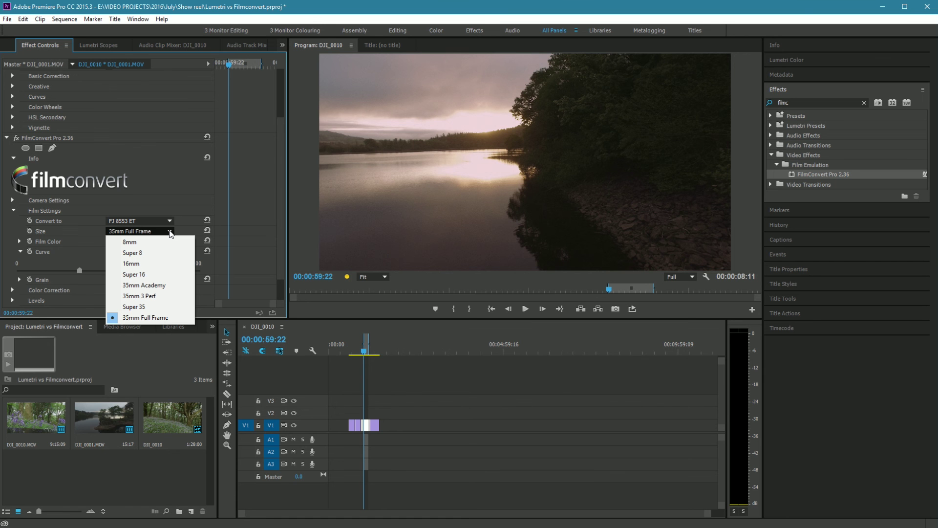
left_click(170, 230)
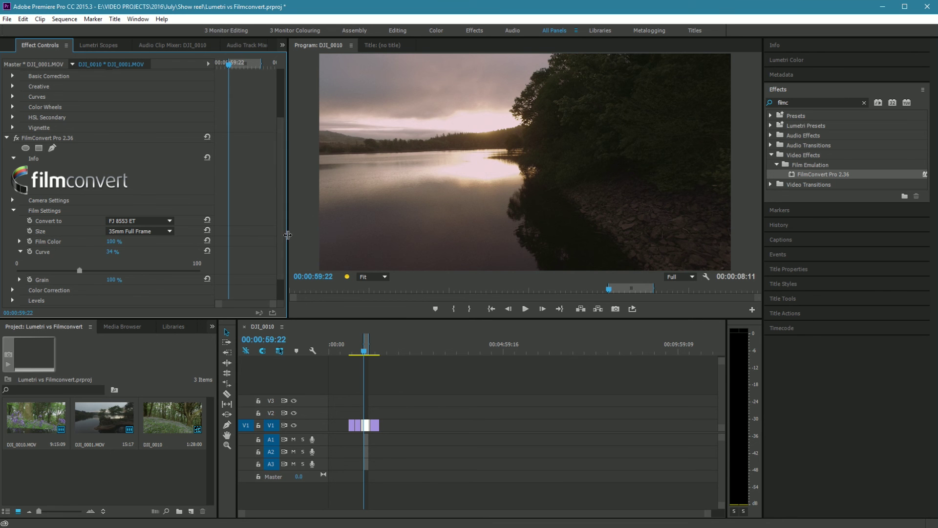
scroll(282, 185, "down", 3)
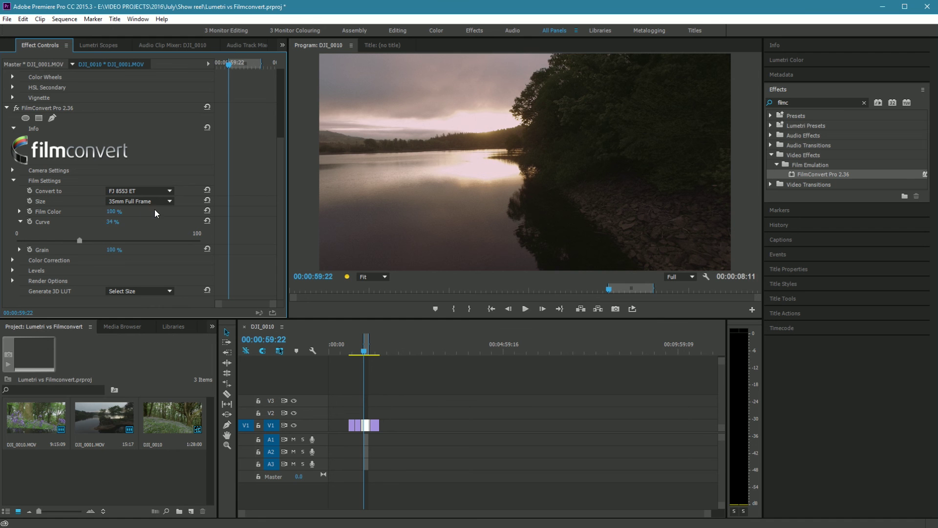
left_click_drag(116, 249, 110, 249)
key("ctrl+z")
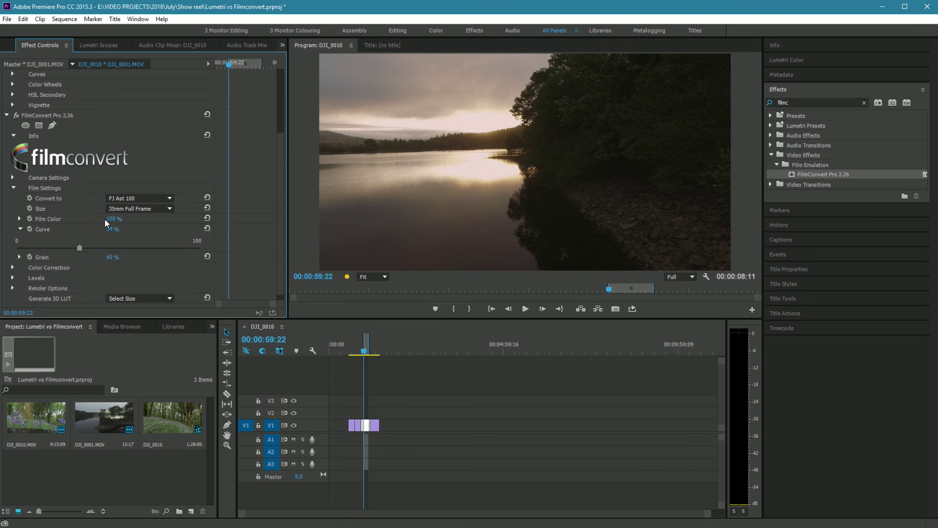
Switch FilmConvert and Lumetri off and back on to compare with the original footage
scroll(25, 125, "up", 5)
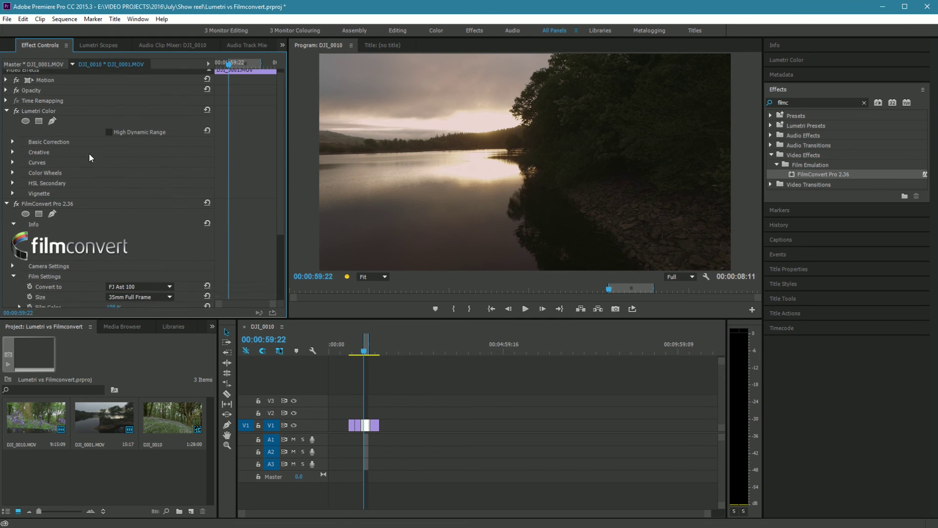
left_click(16, 209)
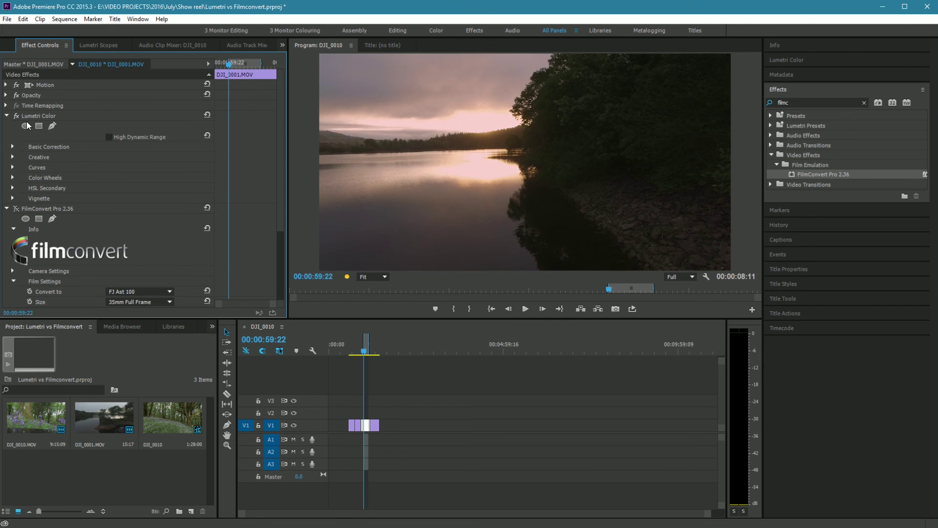
left_click(16, 116)
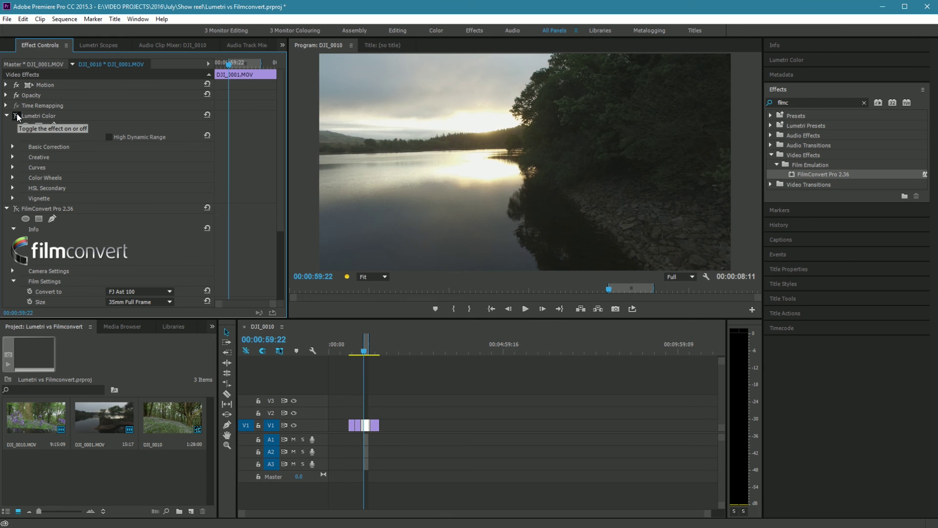
left_click(17, 116)
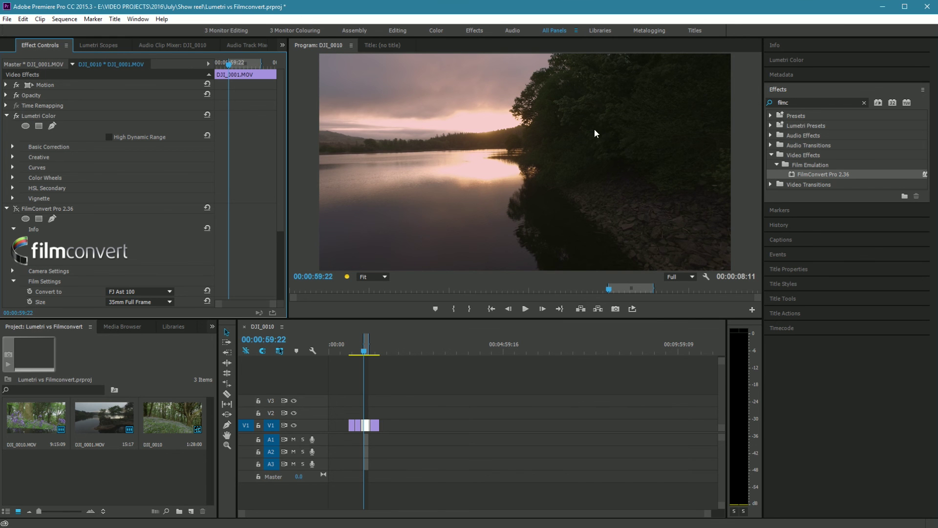
left_click(16, 208)
Play the clip while disabling and restoring the FilmConvert and Lumetri effects
left_click(525, 309)
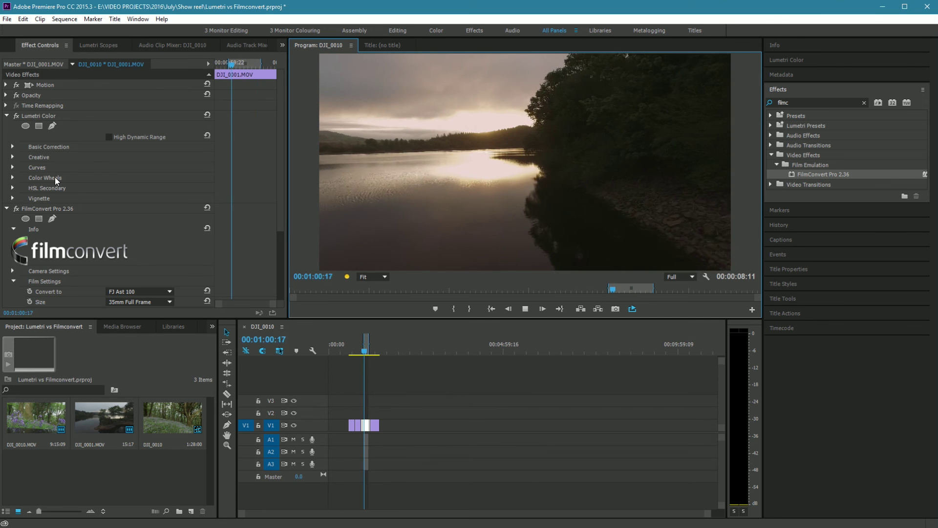
left_click(16, 212)
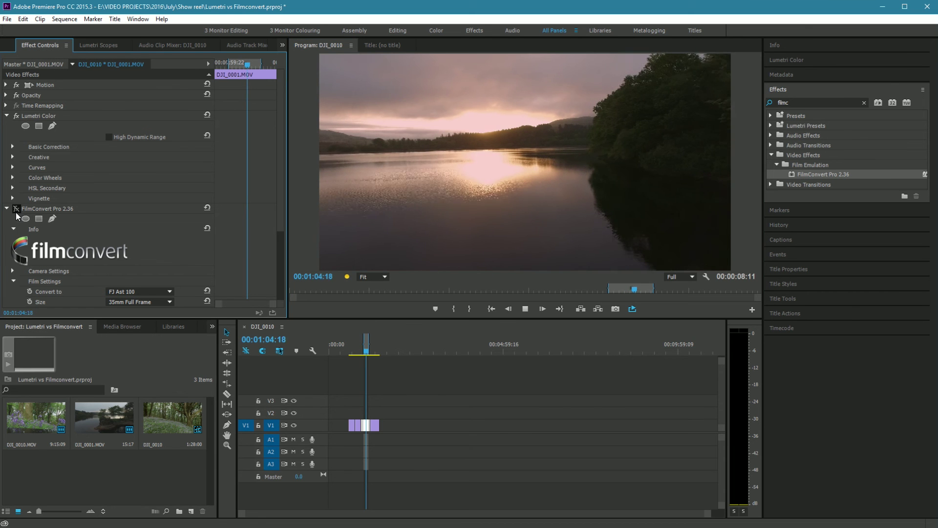
left_click(16, 116)
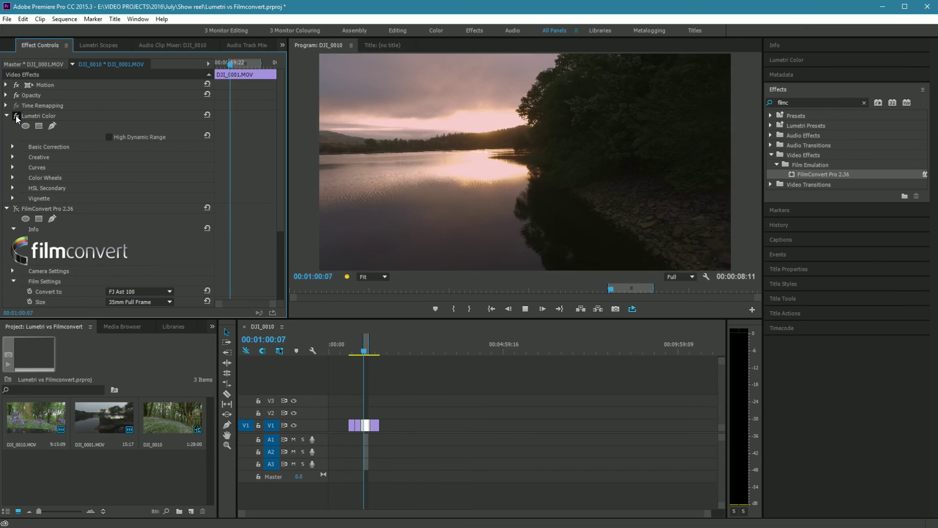
left_click(16, 117)
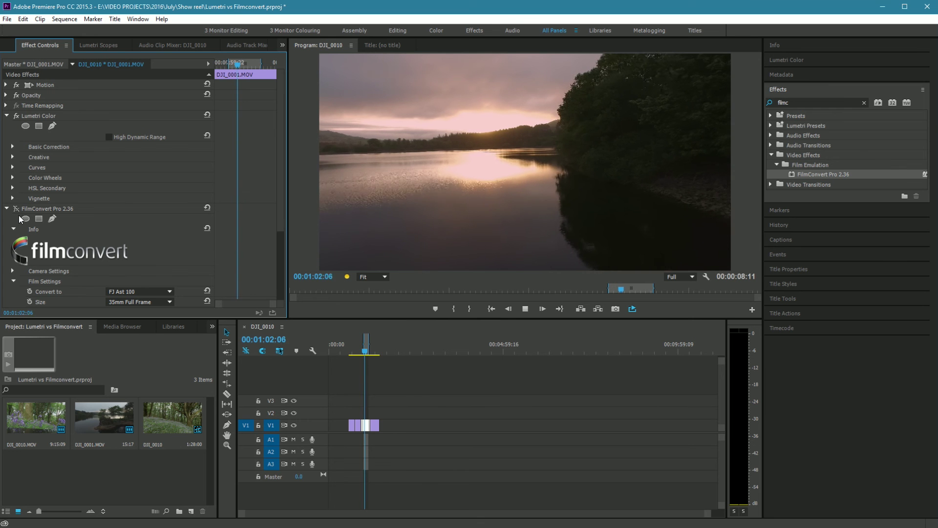
left_click(16, 211)
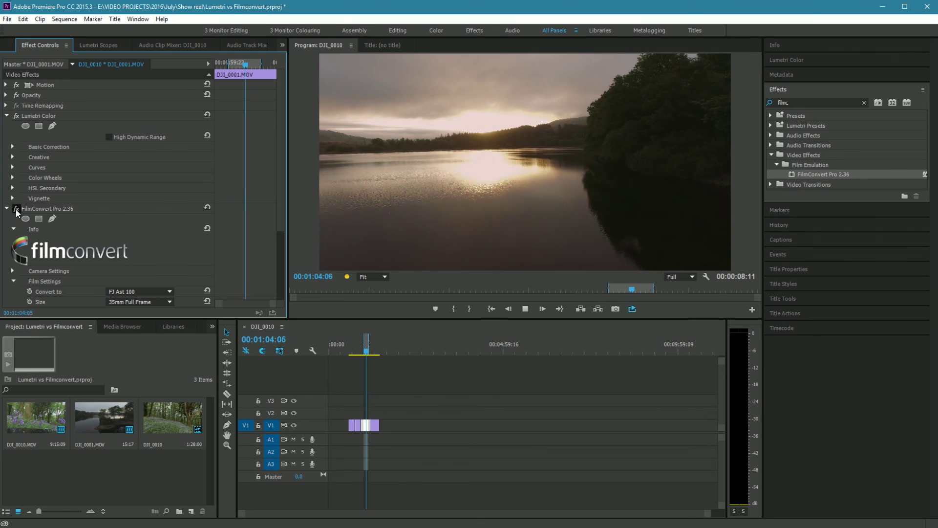